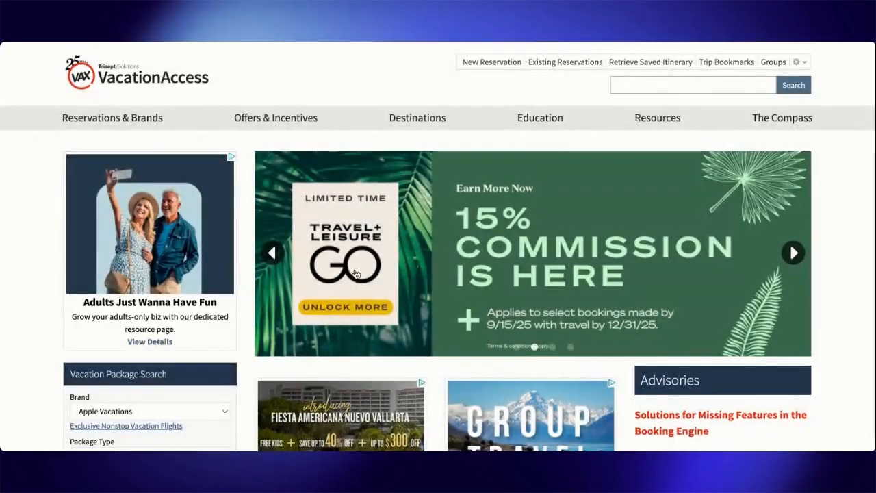
Open the ALG Vacations brand page from the vacation package brands on the VacationAccess site
scroll(374, 312, "down", 4)
scroll(373, 319, "down", 1)
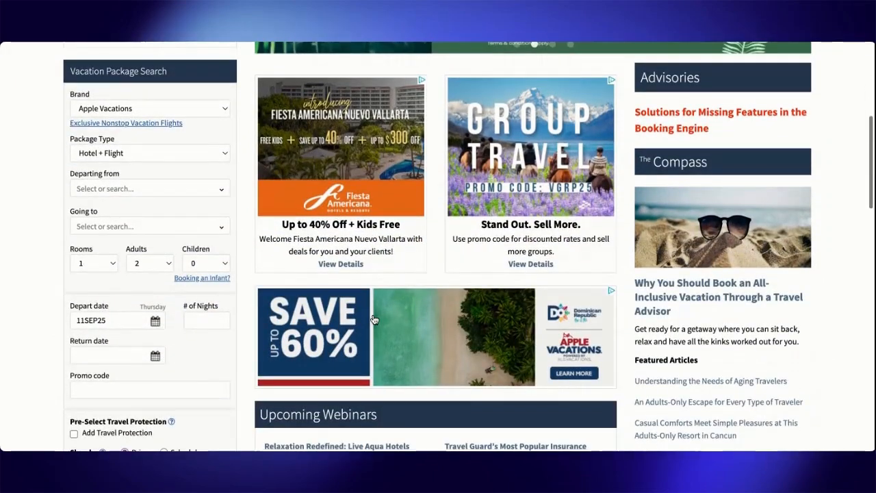
scroll(373, 322, "up", 5)
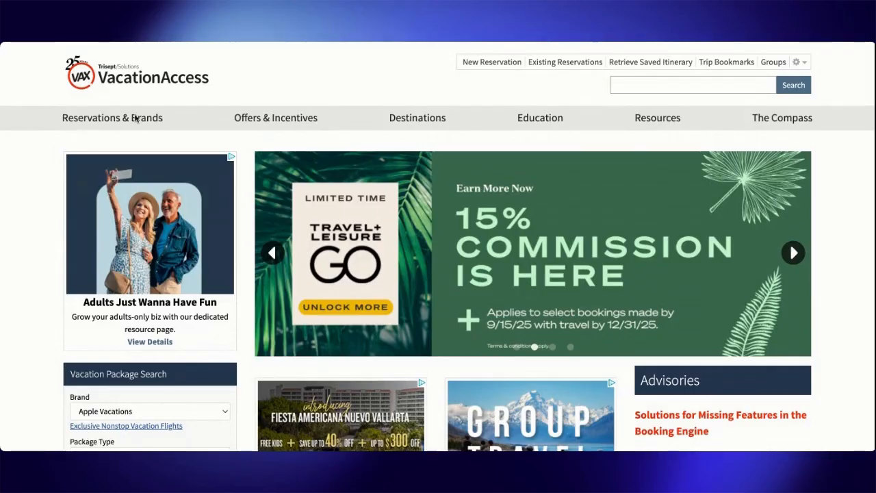
mouse_move(121, 124)
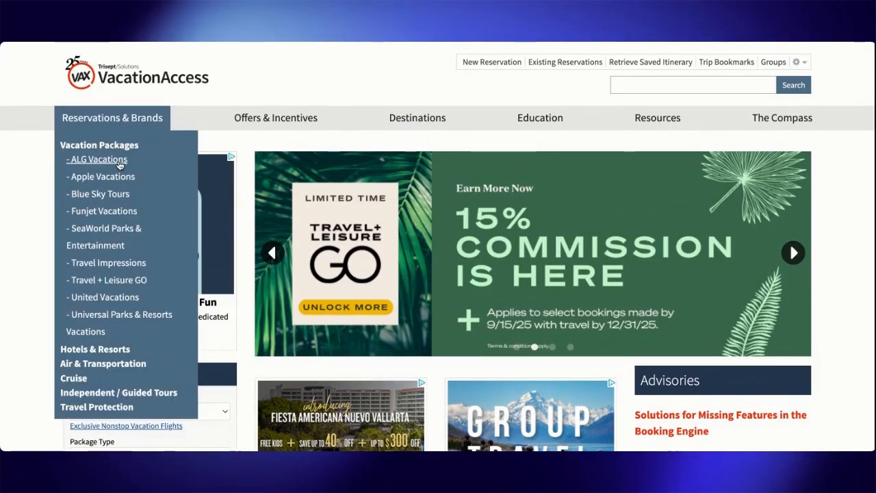
left_click(97, 159)
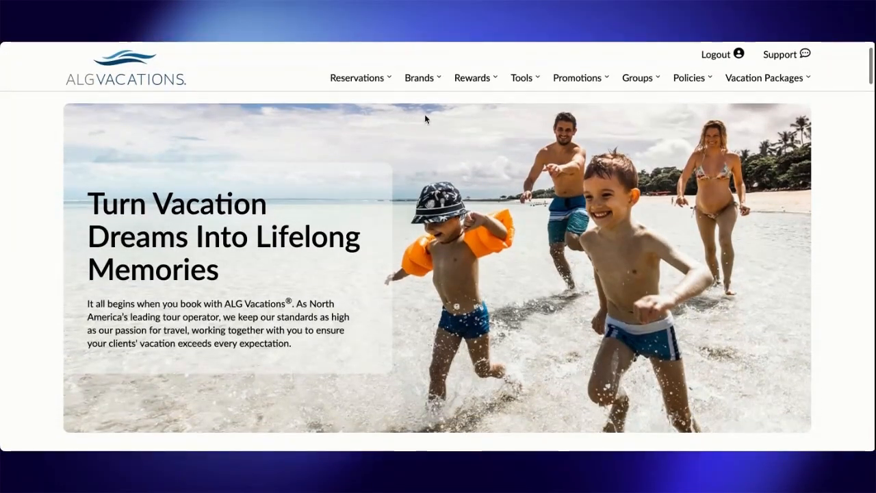
Open the ALGV360° marketing tool from the ALG Vacations site and log in with the prefilled credentials
left_click(524, 79)
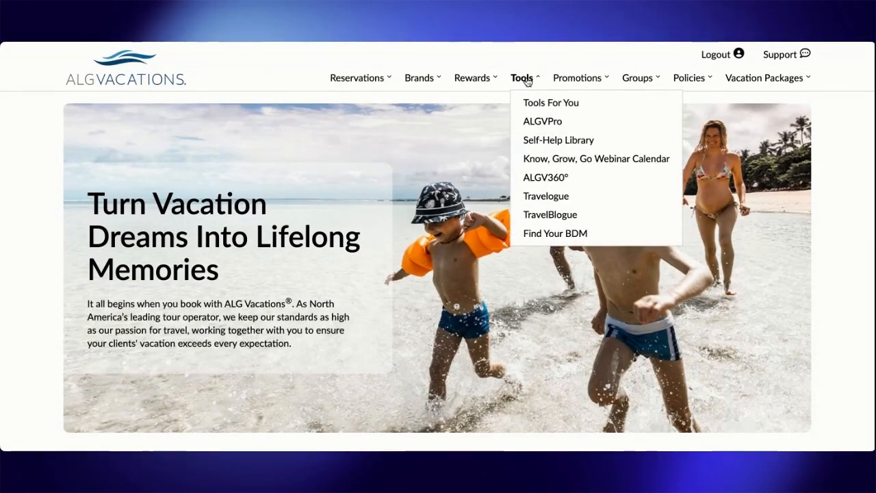
left_click(550, 179)
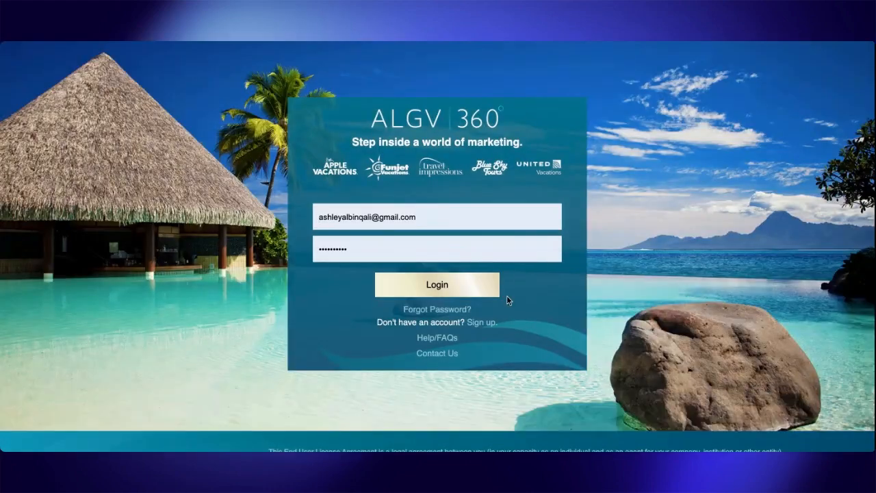
left_click(460, 286)
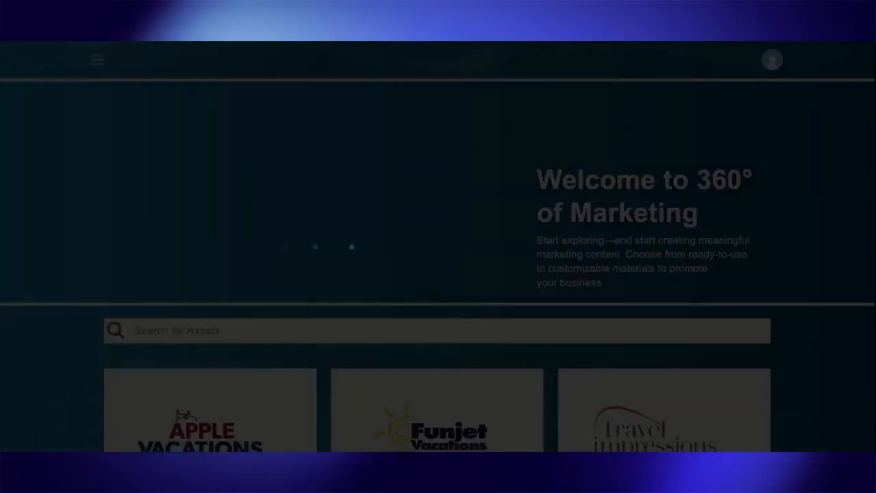
Look over the brand categories on the ALGV 360° home page and open the Images & Videos category
scroll(438, 250, "down", 3)
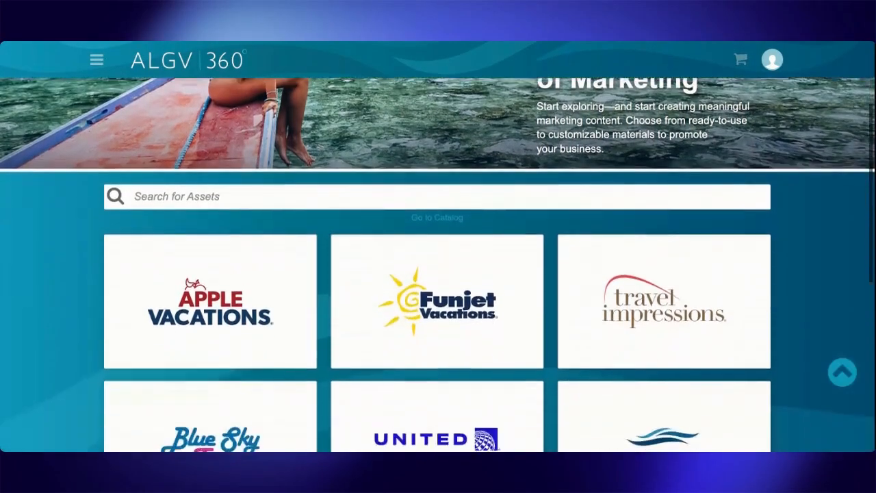
scroll(438, 264, "up", 3)
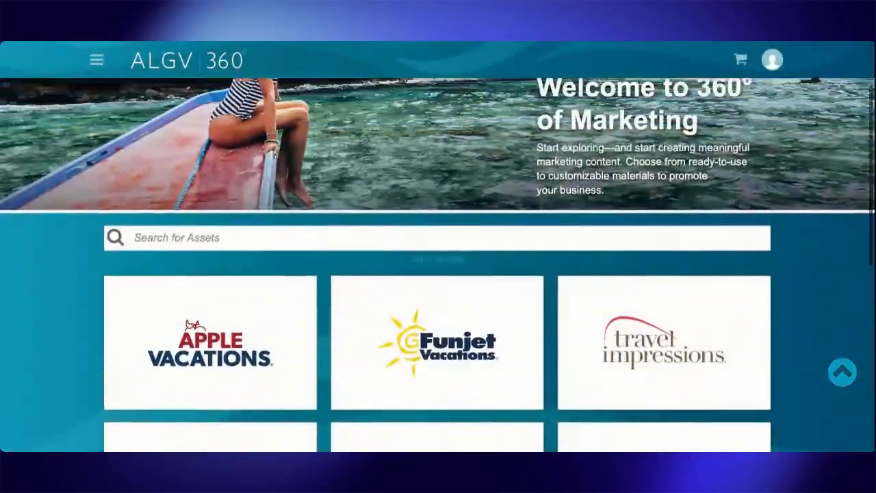
scroll(438, 264, "down", 7)
scroll(438, 288, "up", 1)
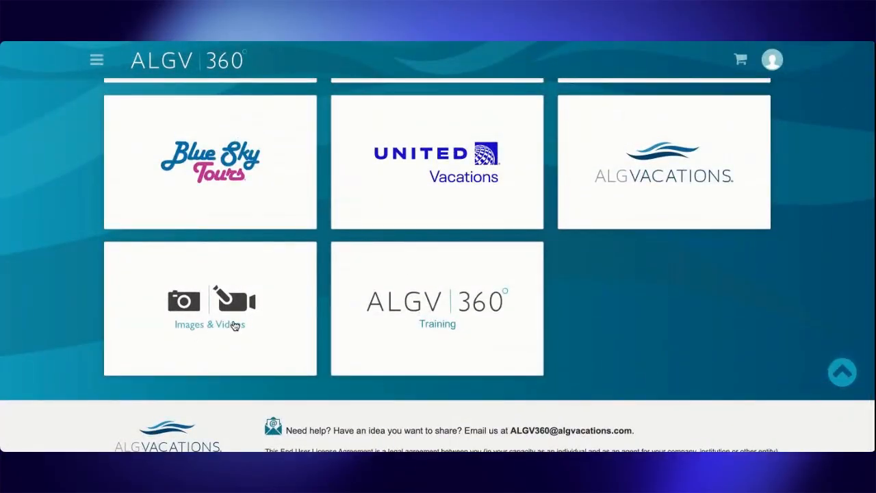
scroll(234, 268, "up", 1)
scroll(233, 268, "up", 2)
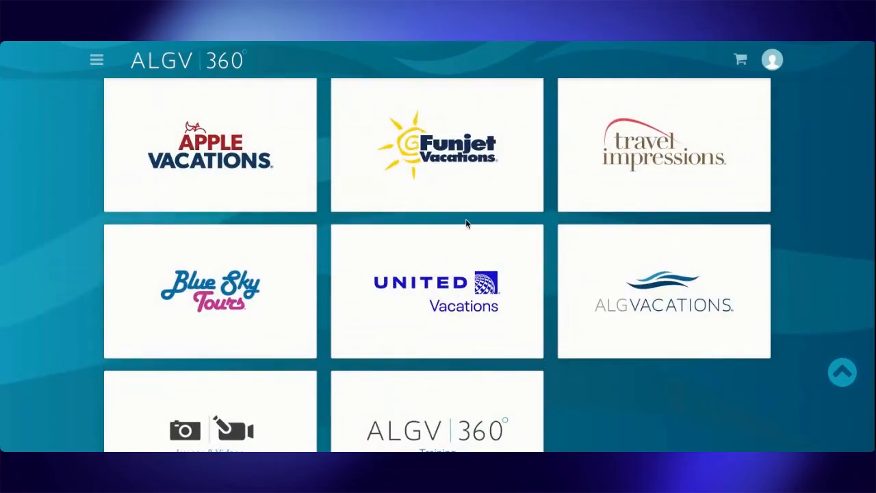
scroll(358, 209, "down", 4)
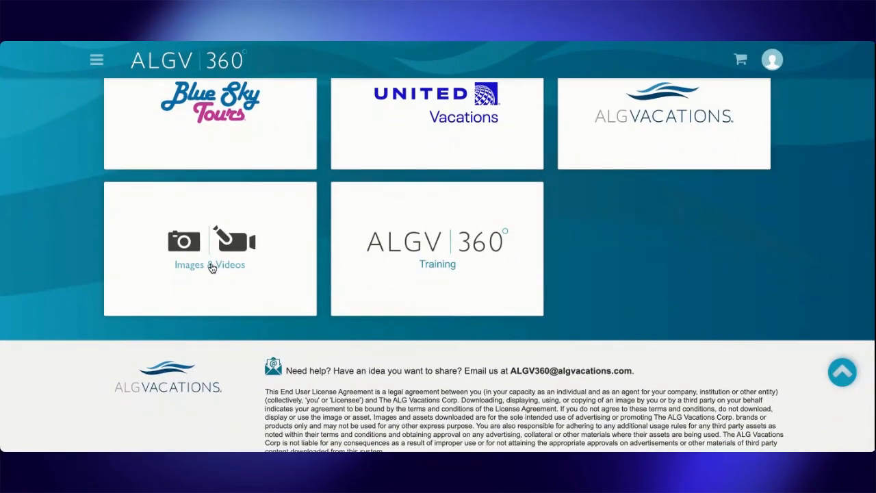
left_click(212, 267)
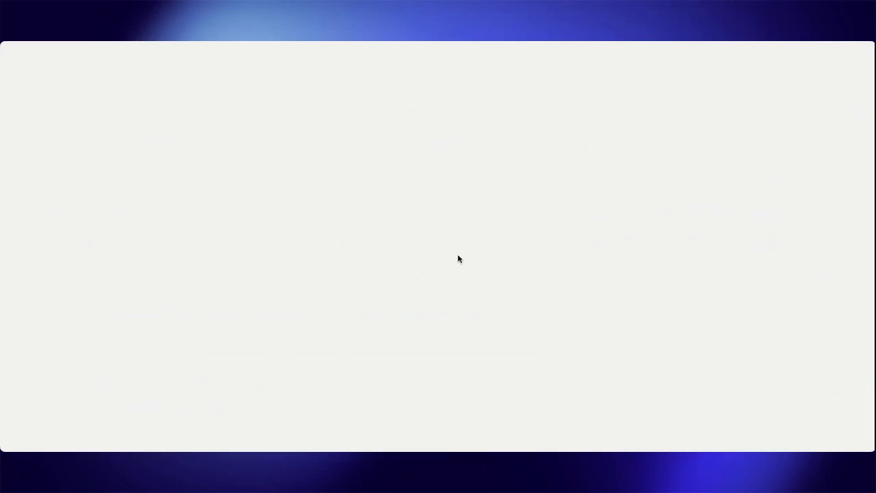
Open the Destination collection within the Videos category
scroll(352, 227, "down", 3)
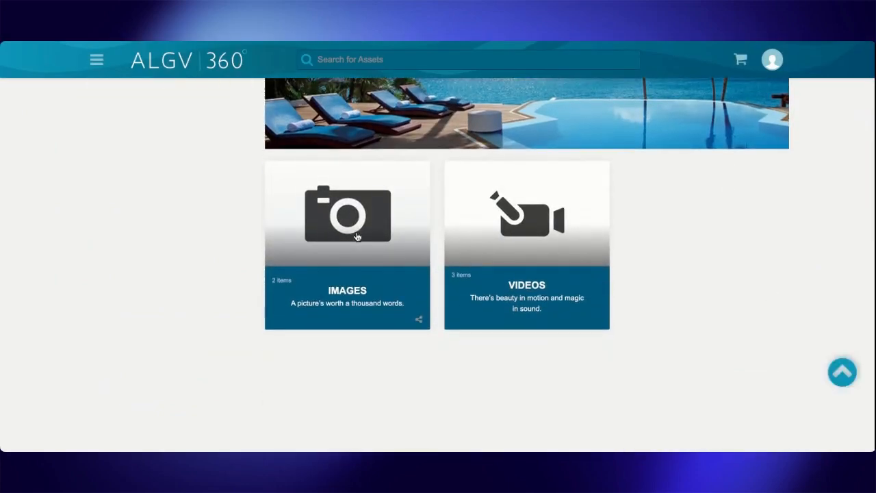
scroll(548, 306, "up", 1)
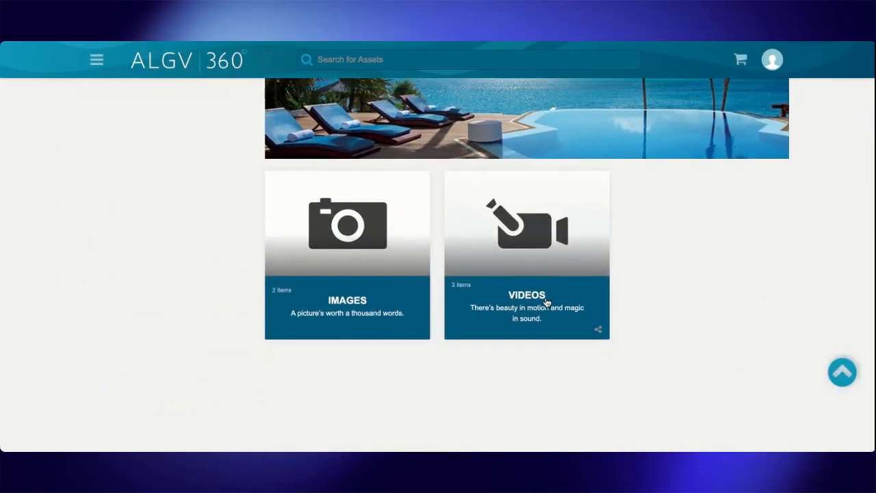
left_click(547, 303)
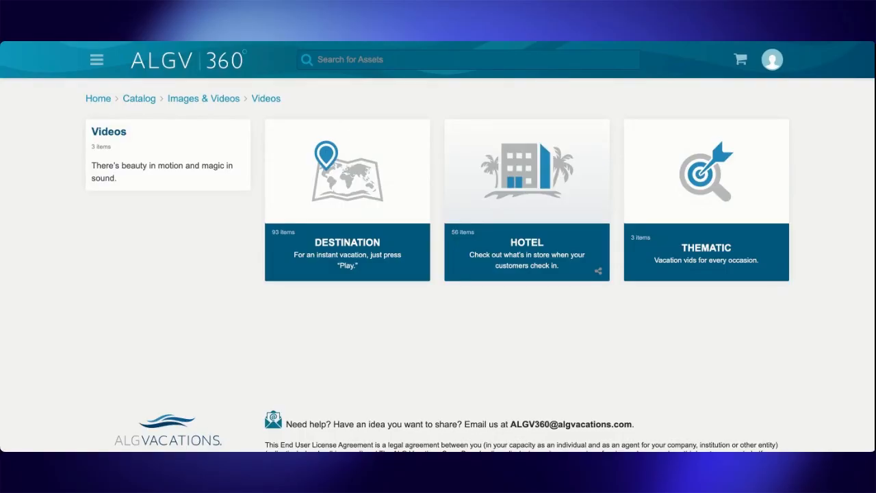
left_click(352, 223)
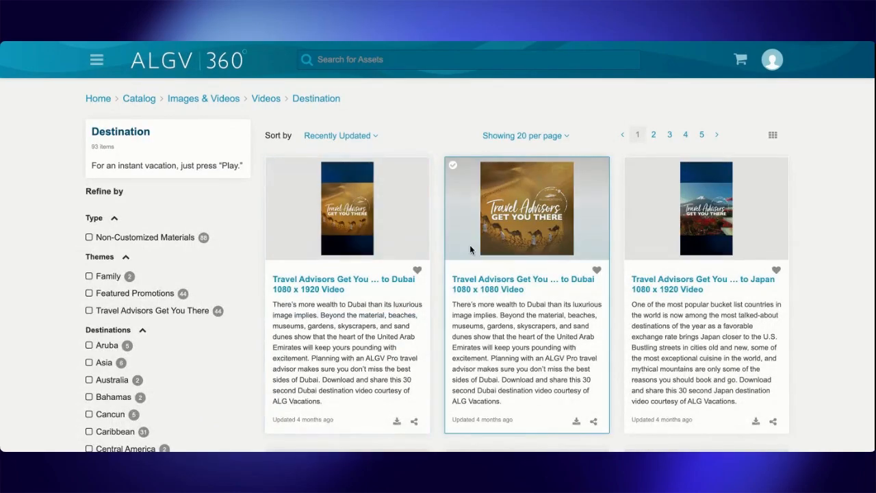
Browse the first page of destination videos and go to page 2 of the collection
scroll(457, 236, "down", 1)
scroll(459, 303, "down", 8)
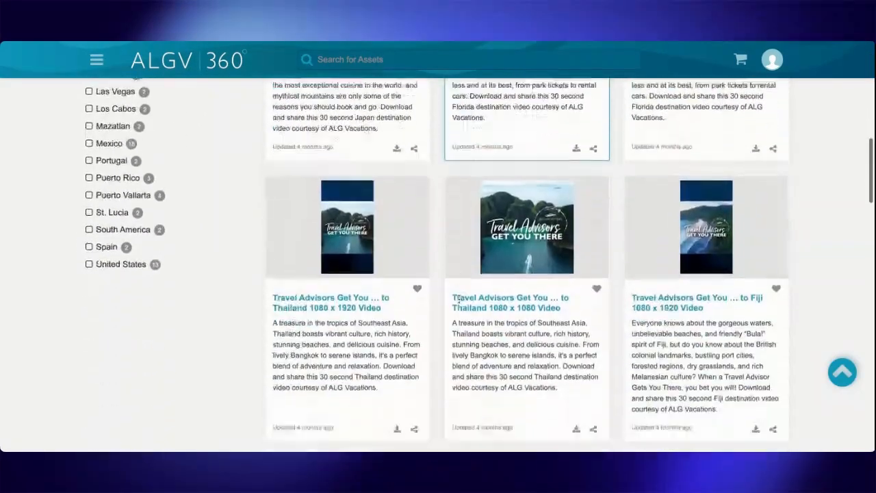
scroll(460, 299, "down", 1)
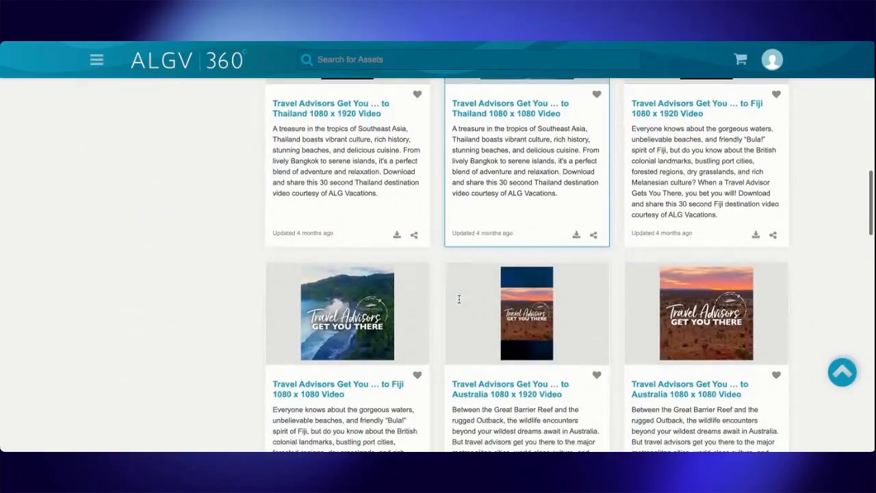
scroll(459, 299, "down", 6)
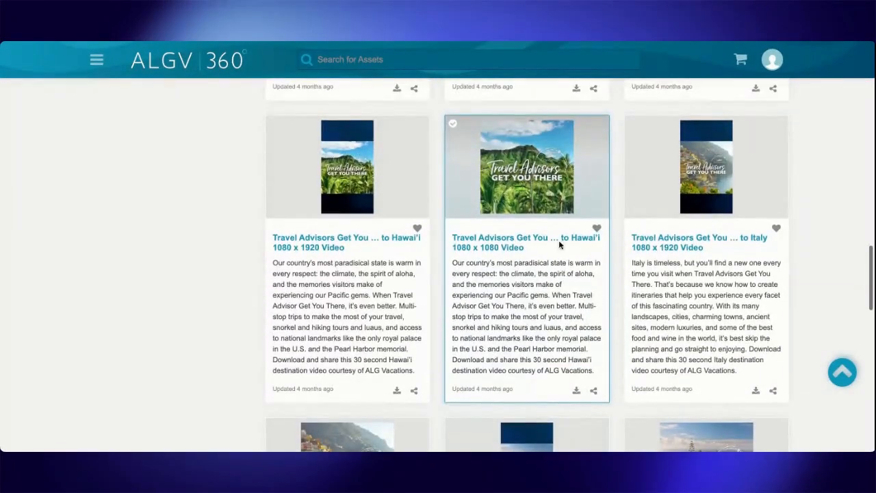
scroll(568, 273, "down", 5)
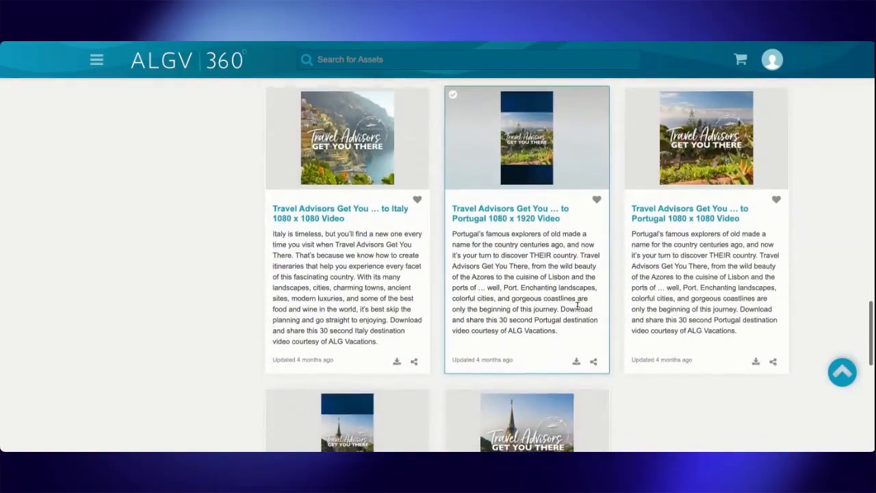
scroll(578, 306, "down", 3)
scroll(686, 213, "down", 5)
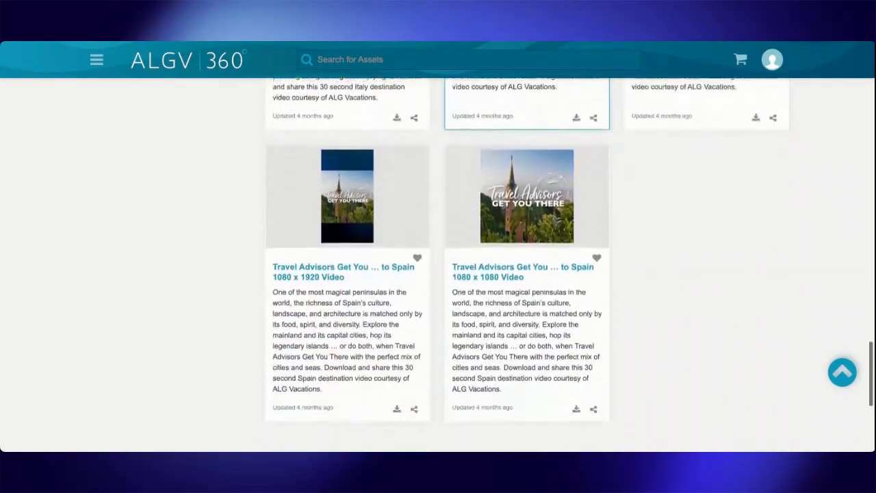
left_click(685, 205)
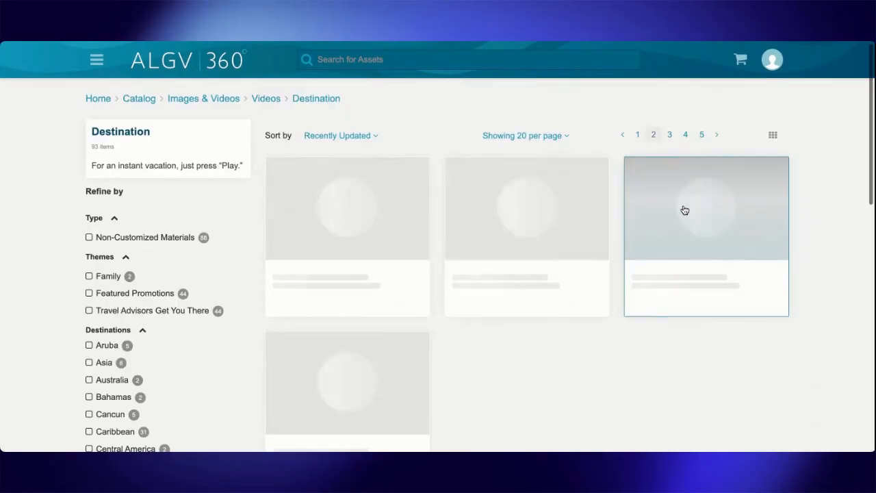
Find the Travel Advisors Get You … to Cancun 1080 x 1920 video on page 2 and download it
scroll(599, 244, "down", 5)
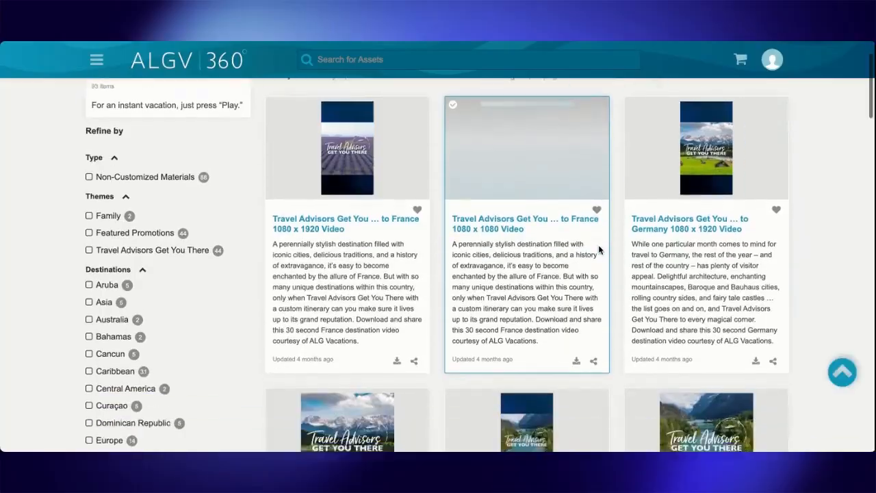
scroll(598, 244, "down", 5)
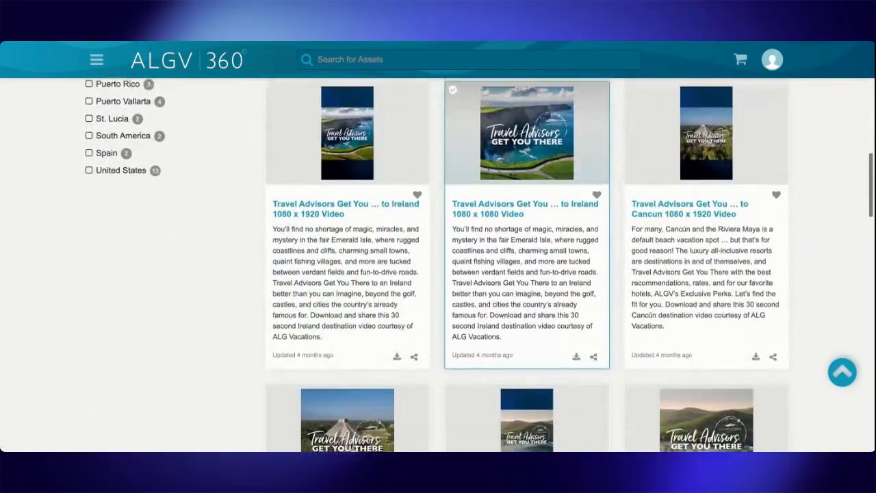
scroll(598, 244, "up", 1)
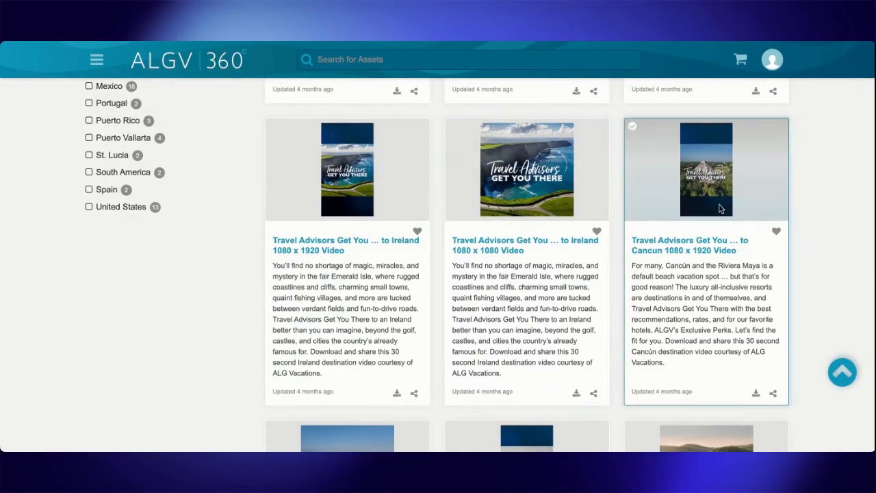
scroll(708, 137, "down", 3)
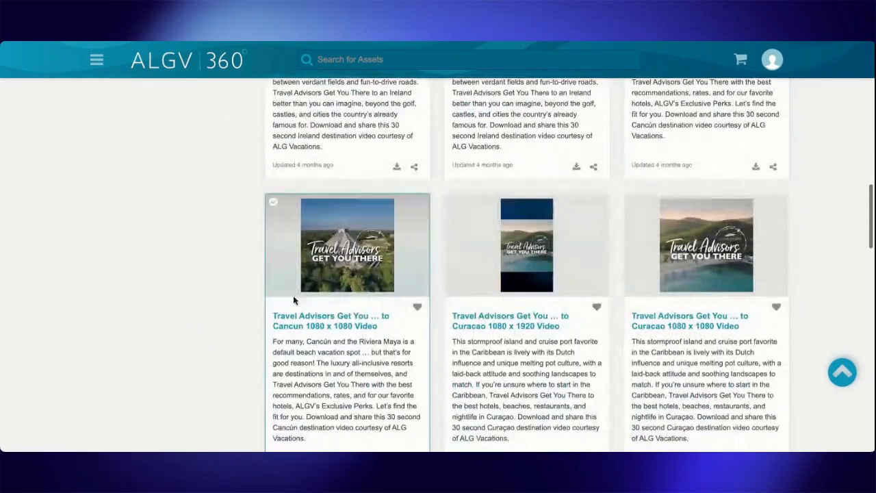
scroll(587, 261, "up", 3)
scroll(587, 263, "up", 1)
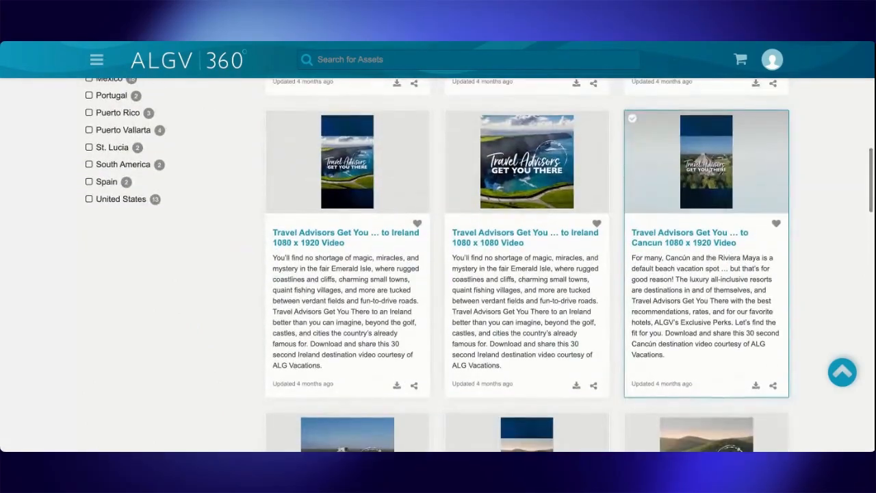
scroll(684, 273, "up", 1)
scroll(684, 273, "down", 1)
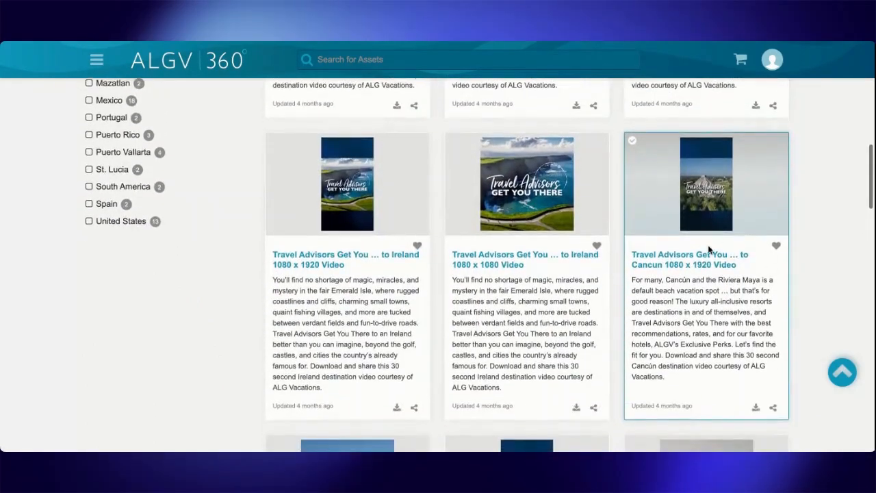
scroll(785, 320, "down", 1)
scroll(786, 320, "up", 1)
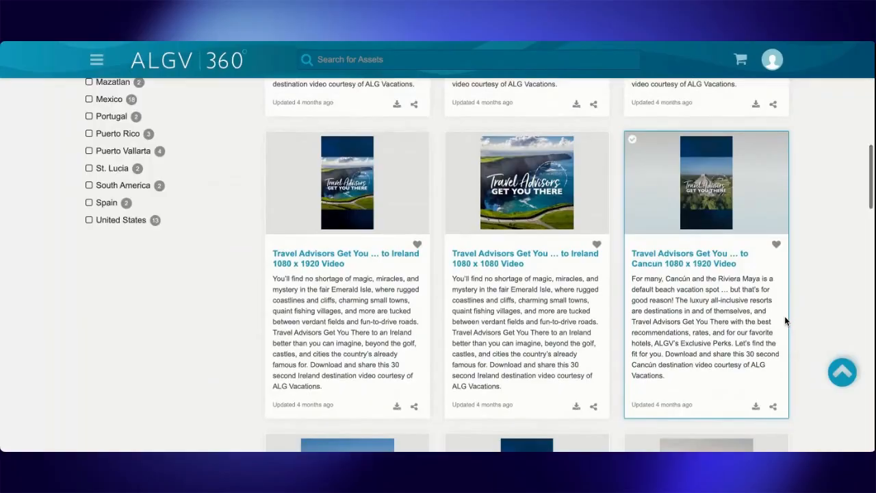
left_click(757, 407)
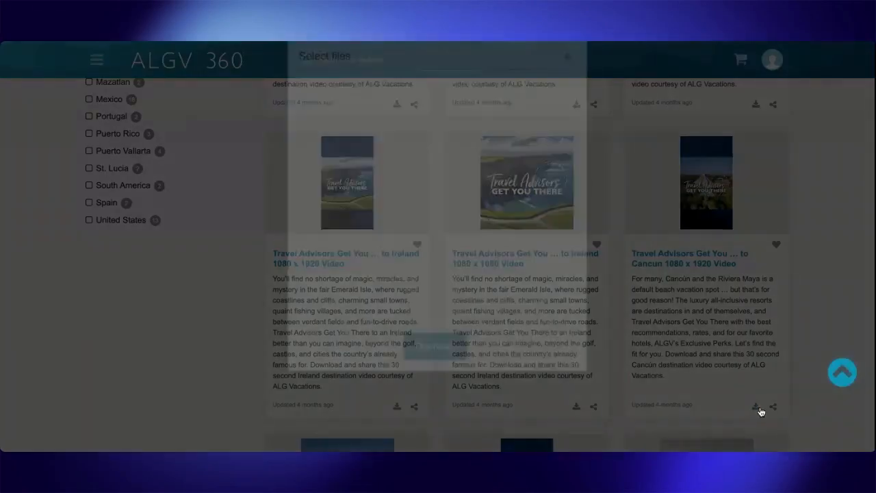
left_click(431, 378)
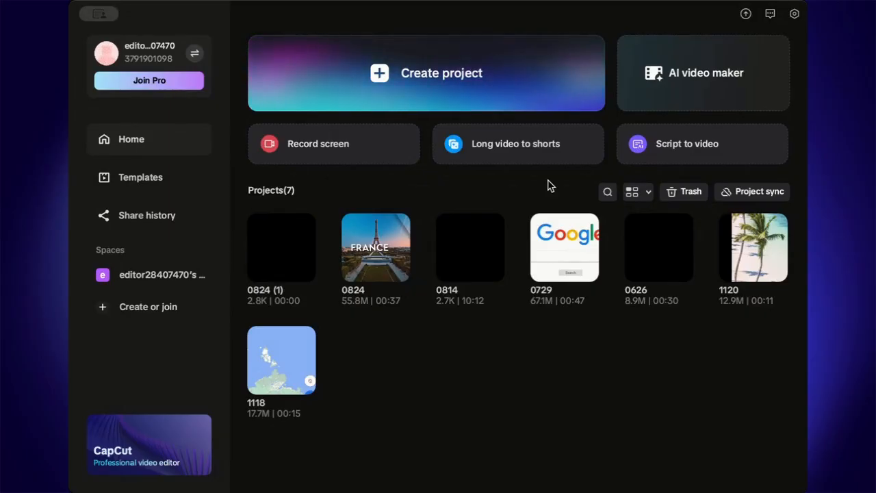
Create a new project and import 45993-tagyt-algv360-cancun-v.mp4 from the Passports To Profits folder in Documents
left_click(409, 82)
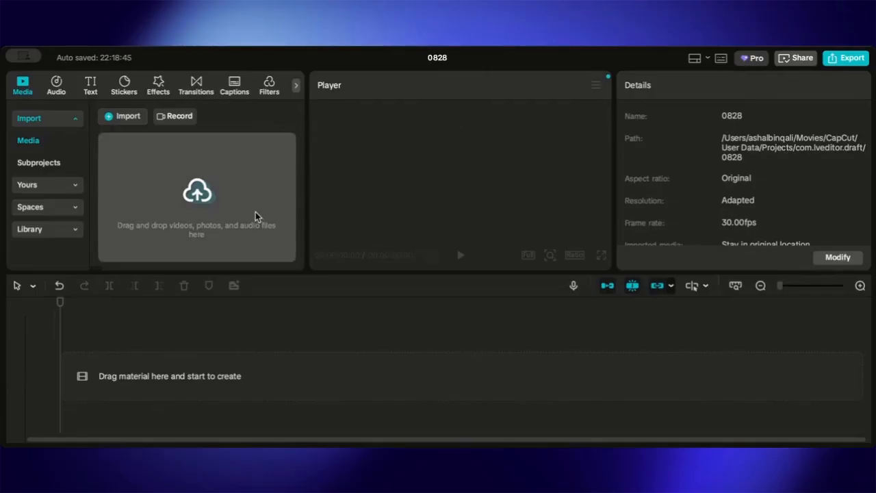
left_click(199, 193)
left_click(353, 169)
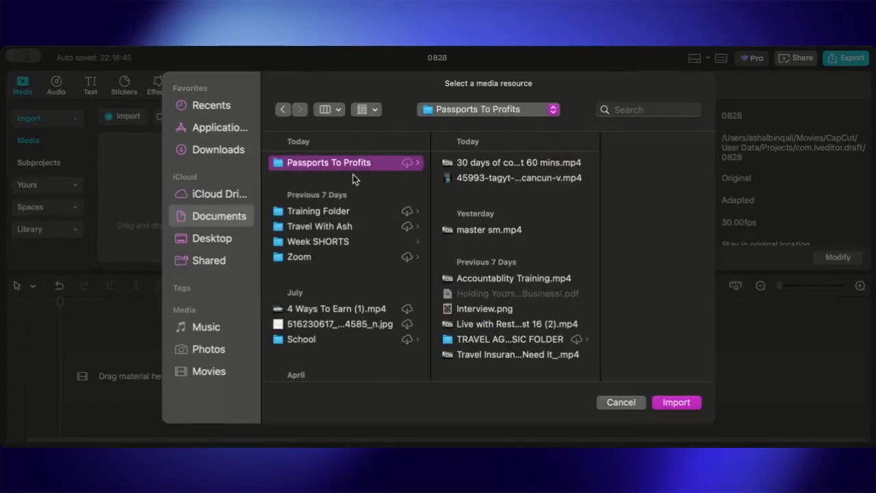
left_click(514, 178)
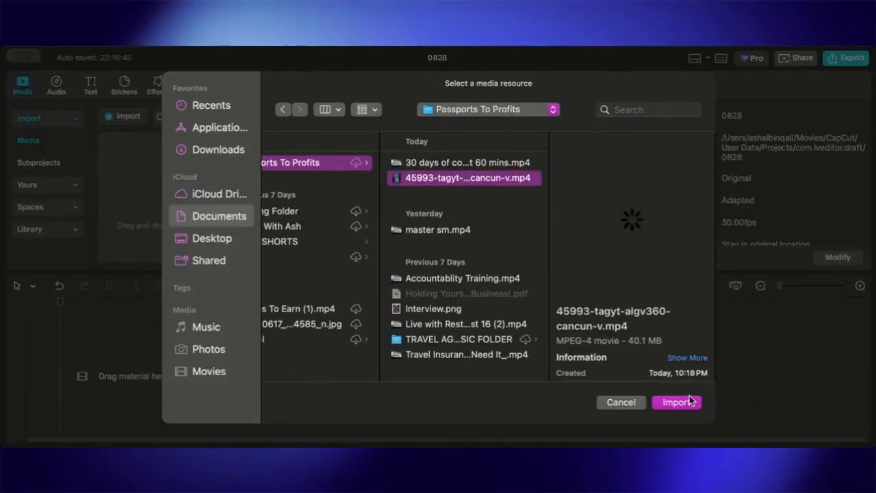
left_click(678, 403)
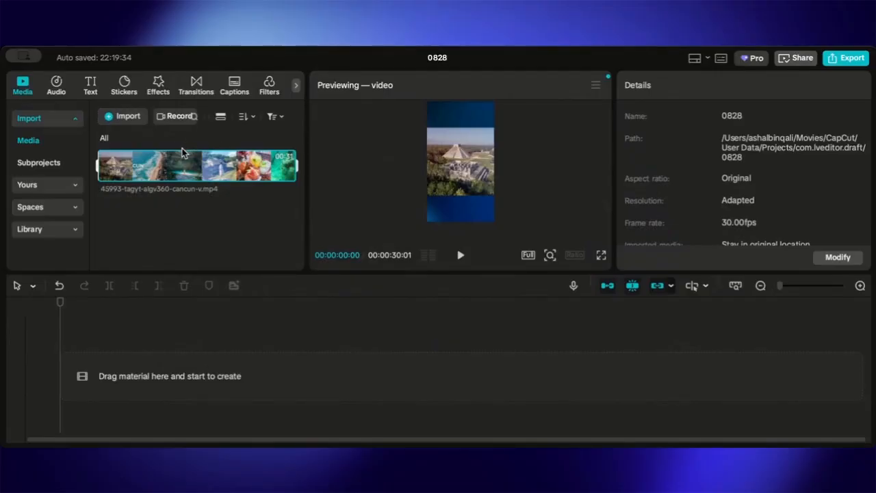
Import the 0:13 underwater statue video from the Photos library as a second media clip
mouse_move(182, 154)
left_click(27, 184)
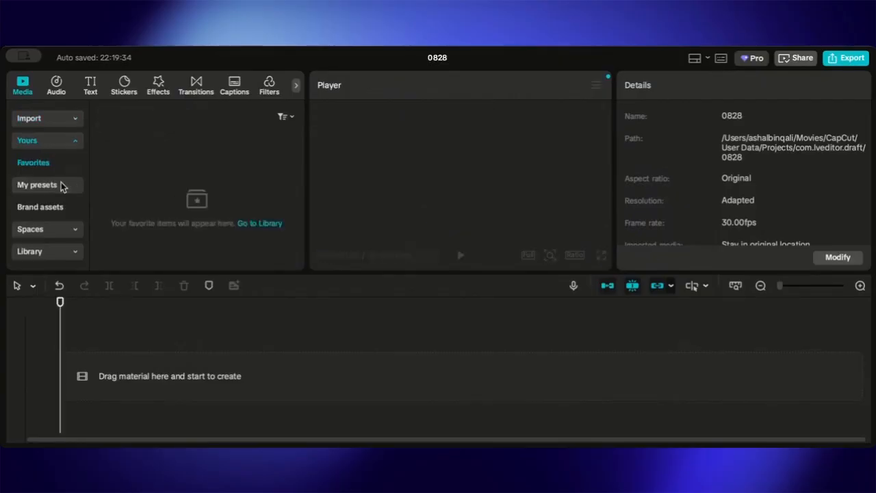
left_click(48, 141)
left_click(48, 118)
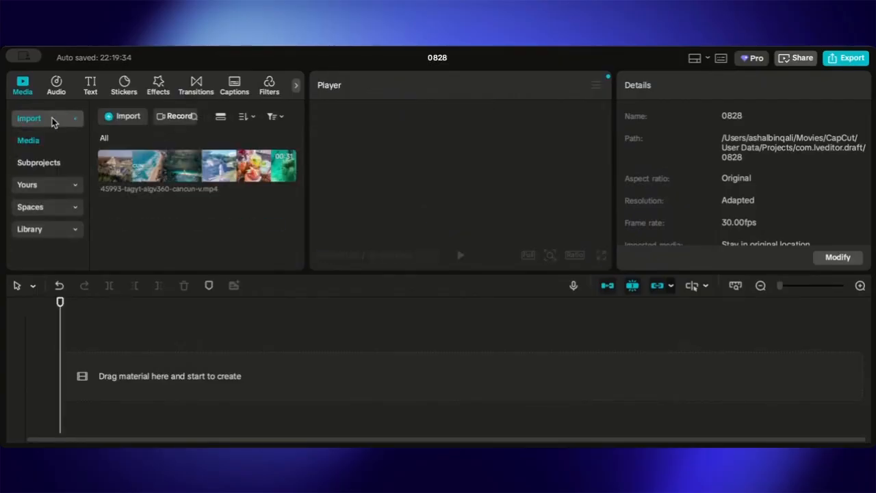
left_click(127, 117)
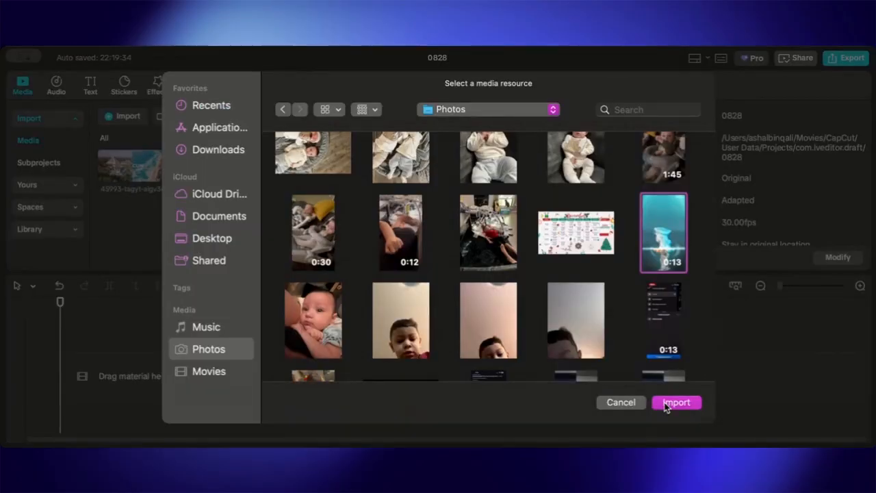
left_click(667, 406)
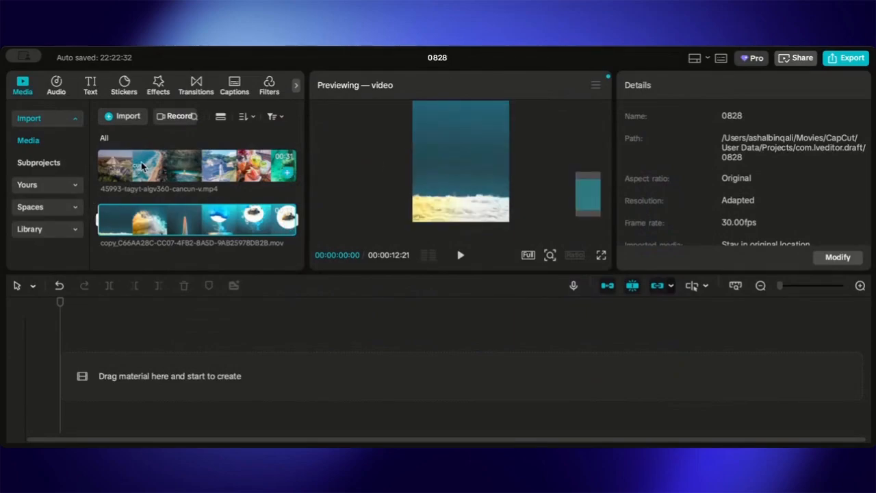
Place the Cancun clip at the start of the timeline and the underwater clip directly after it
left_click_drag(141, 166, 129, 364)
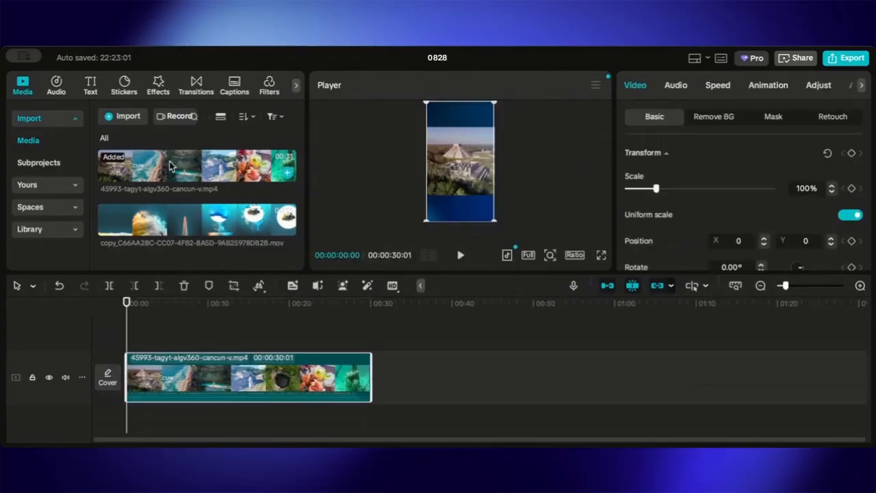
left_click_drag(240, 223, 392, 382)
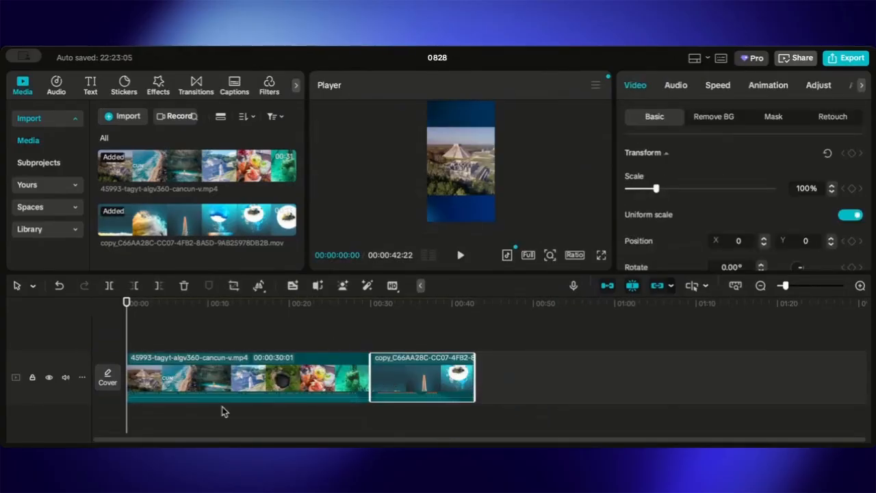
Mute the original audio of the main video track that holds both clips
left_click(65, 379)
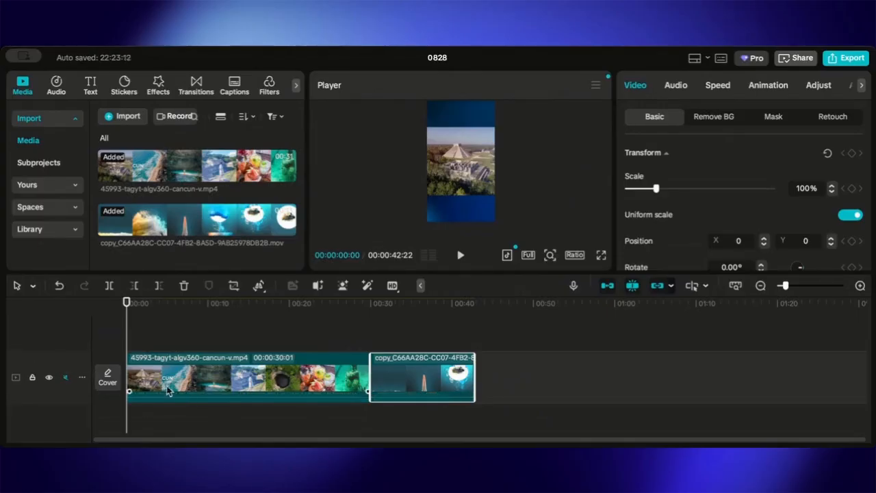
left_click(236, 384)
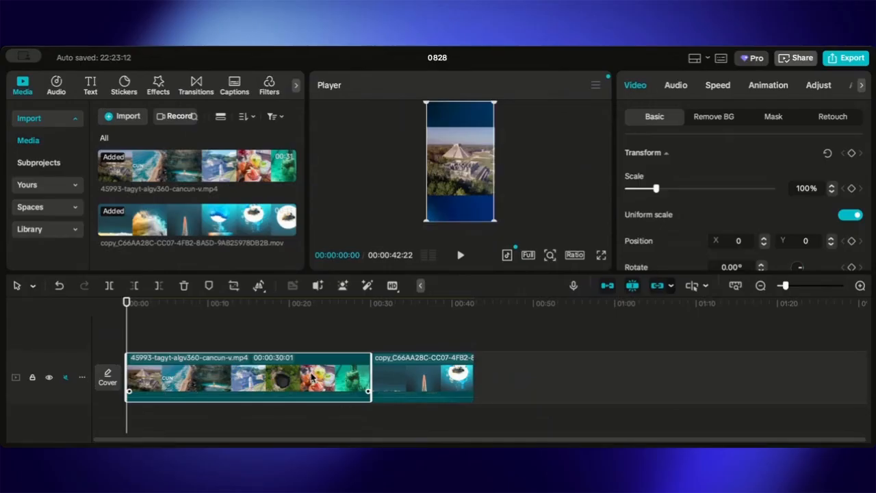
left_click(392, 386)
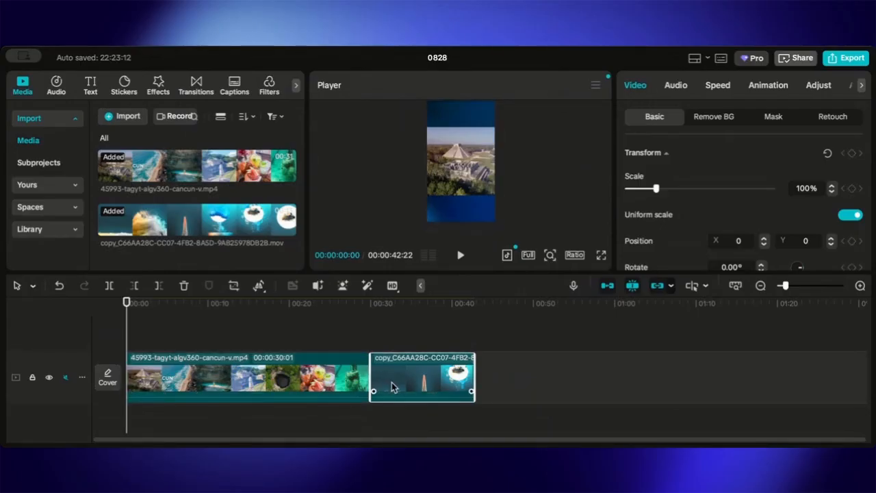
left_click(81, 377)
left_click(207, 381)
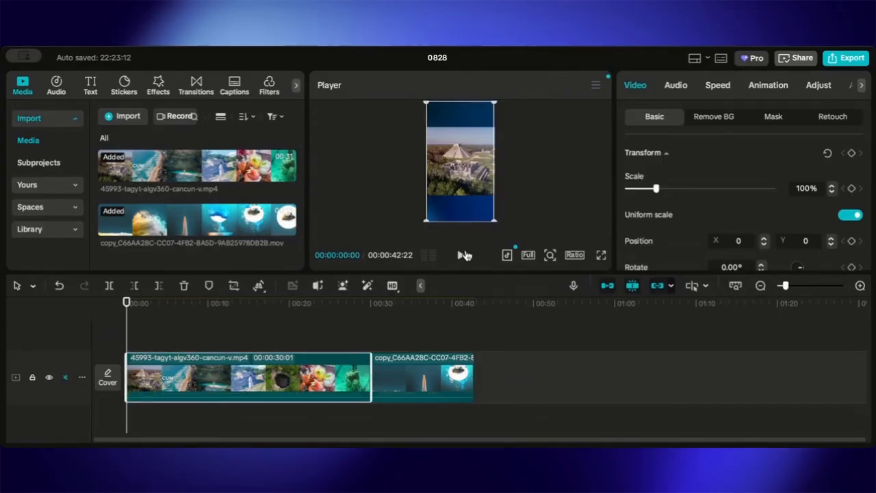
Preview the Cancun clip's opening, trim its start to leave a duration of 00:00:25:12, and return the playhead to the beginning
left_click(460, 255)
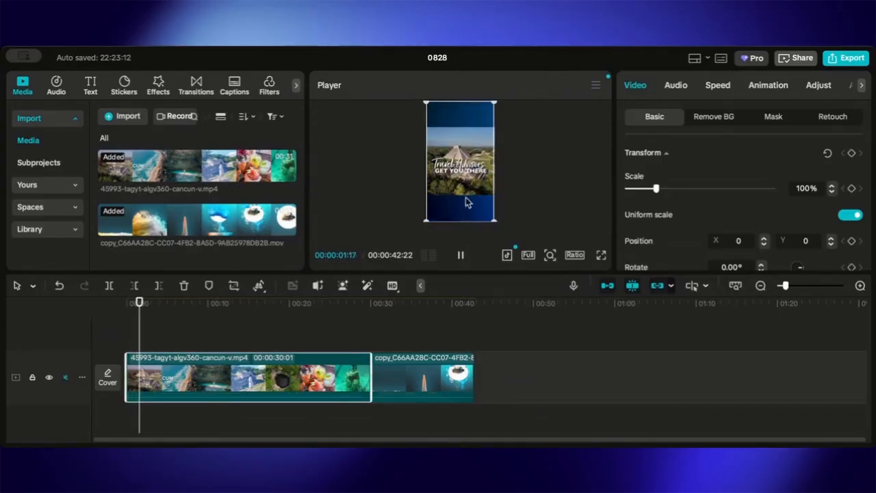
left_click(462, 257)
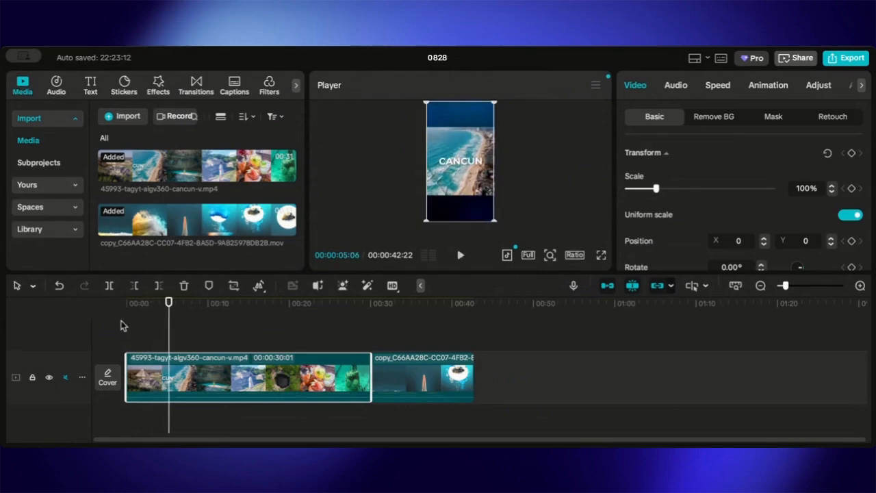
left_click_drag(127, 377, 139, 381)
left_click_drag(147, 383, 164, 388)
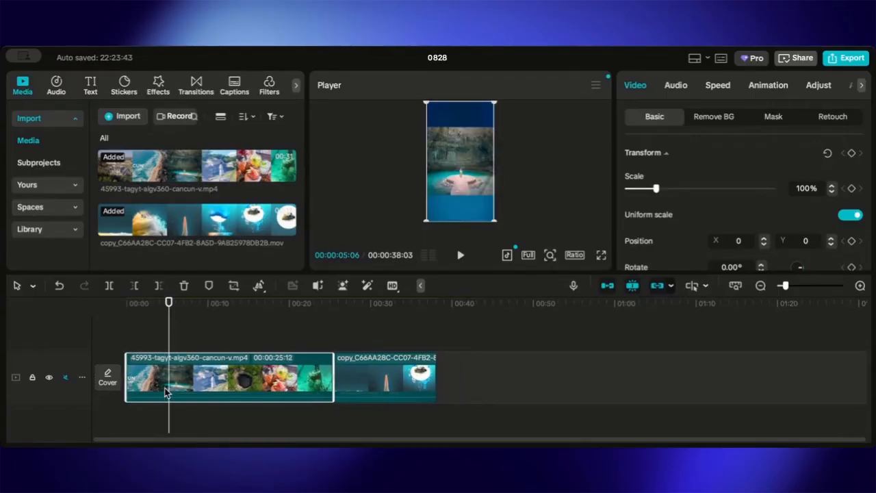
left_click(173, 323)
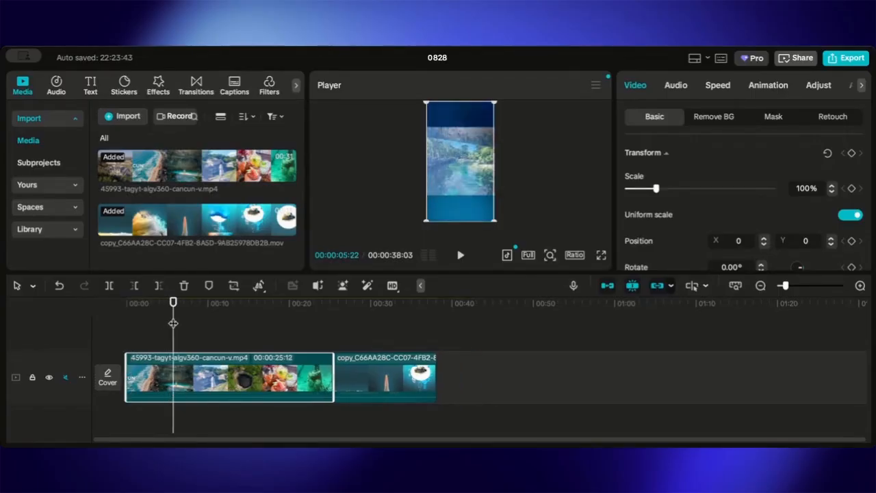
left_click_drag(172, 321, 127, 321)
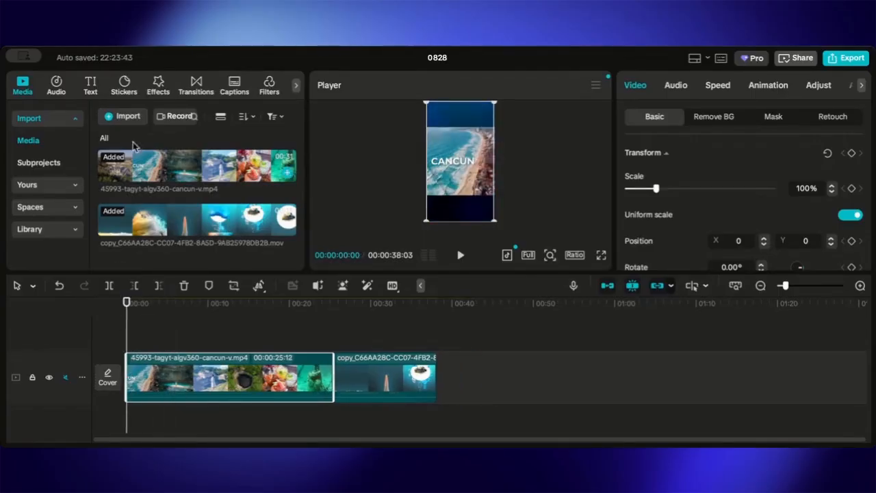
Add the Mix transition between the Cancun clip and the underwater clip and shorten its duration to 0.1 s
left_click(196, 83)
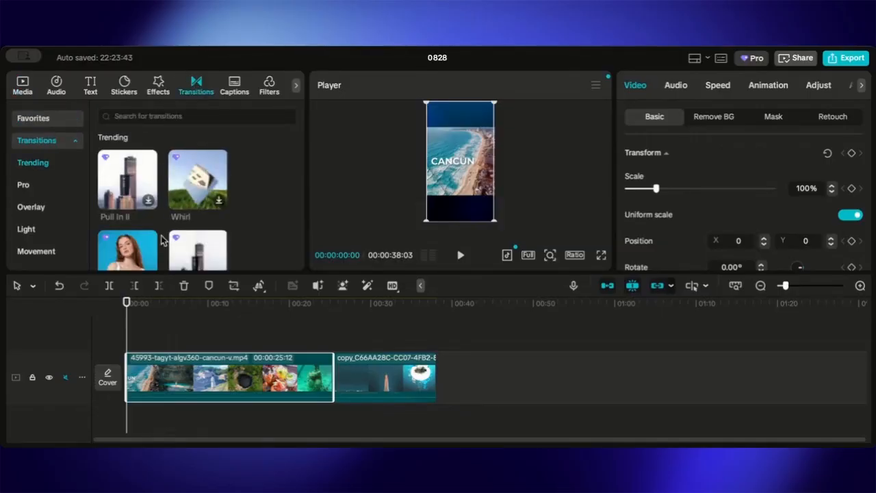
scroll(163, 236, "down", 3)
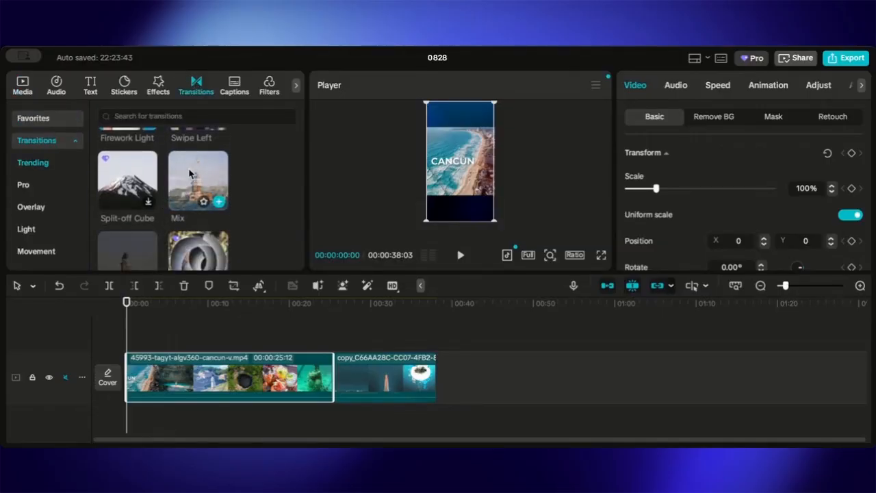
left_click_drag(198, 181, 124, 333)
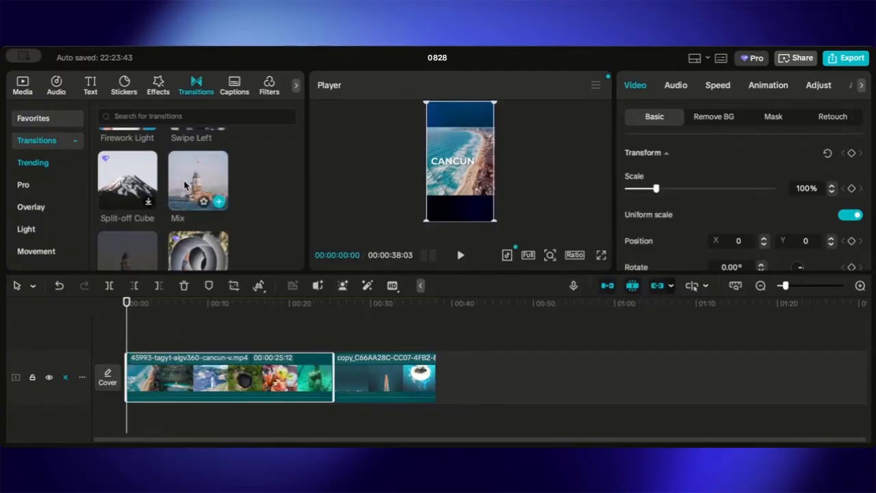
left_click_drag(190, 191, 137, 336)
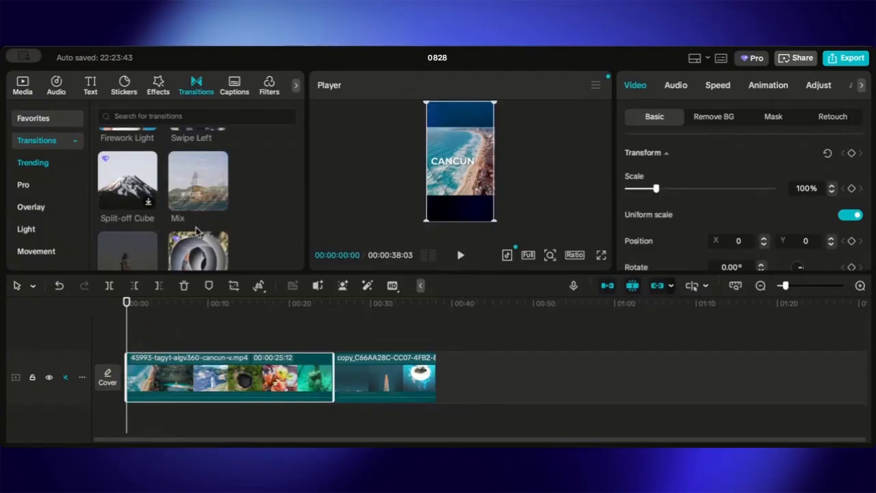
left_click_drag(198, 189, 134, 381)
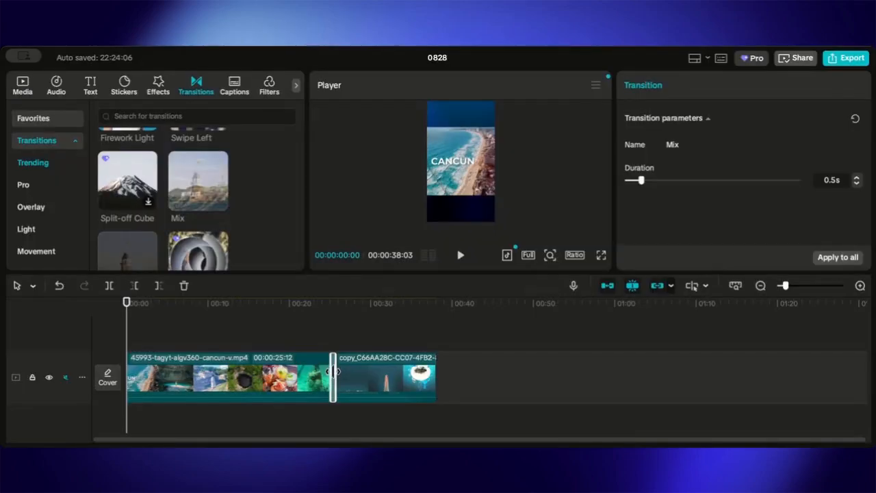
left_click_drag(333, 372, 152, 377)
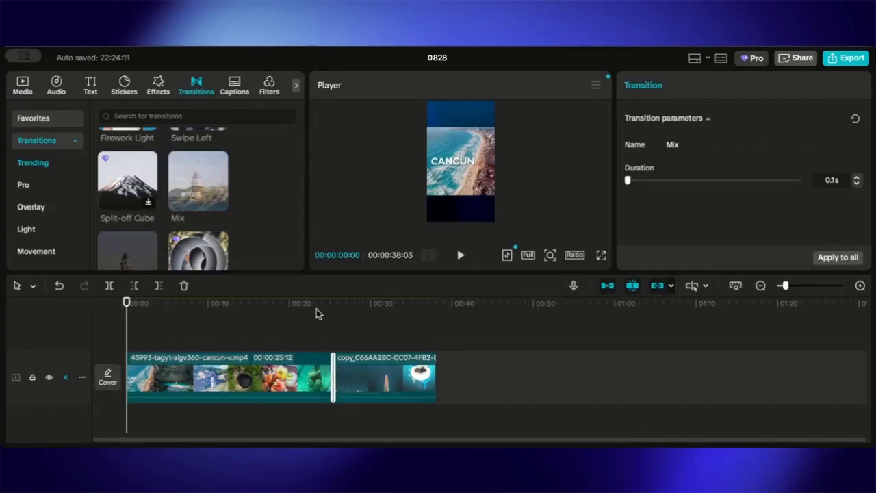
Look over more trending transitions and view the auto captions options
scroll(141, 205, "down", 2)
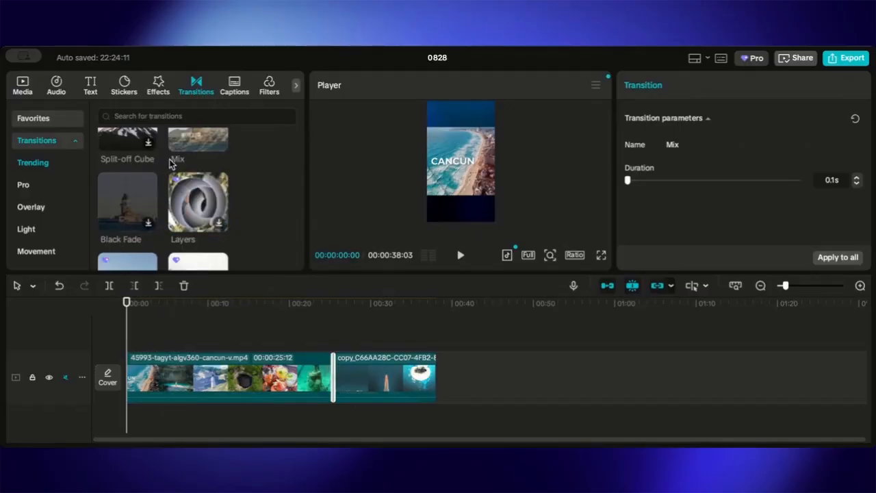
scroll(127, 229, "up", 1)
left_click(233, 85)
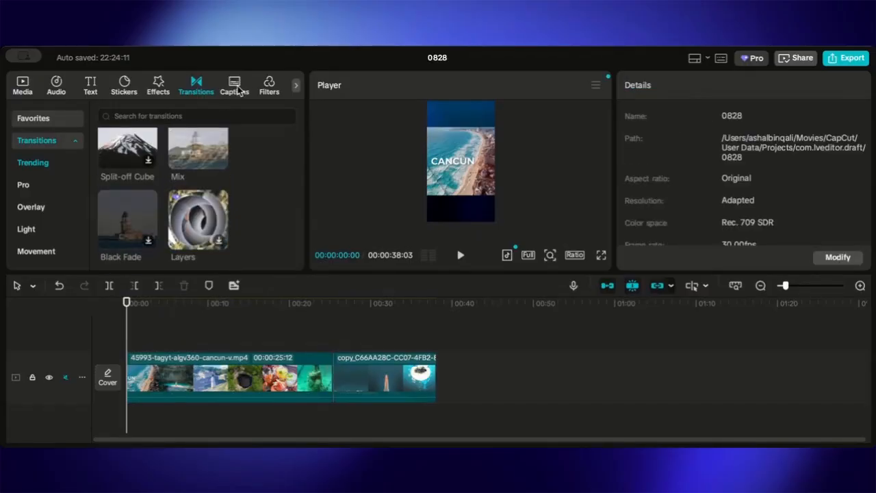
left_click(236, 88)
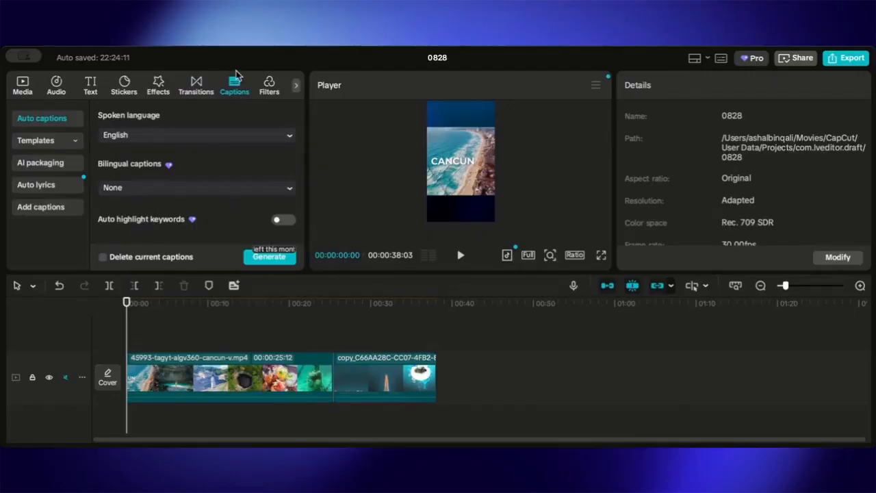
Add the Camera Focus video effect at the start of the timeline above the Cancun clip and play it back
left_click(158, 89)
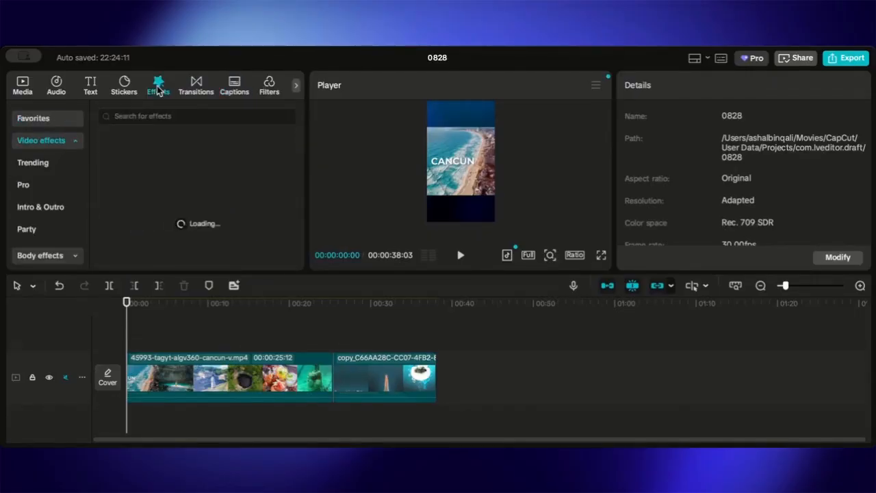
scroll(186, 199, "down", 2)
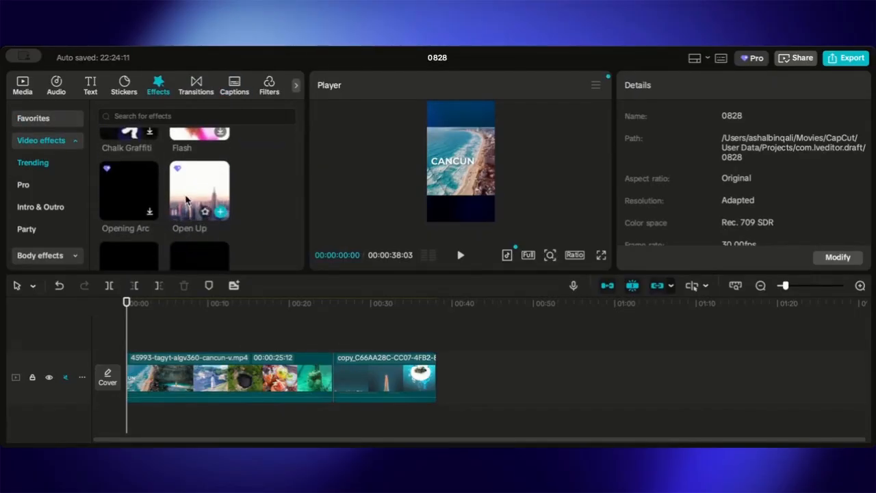
scroll(186, 199, "down", 3)
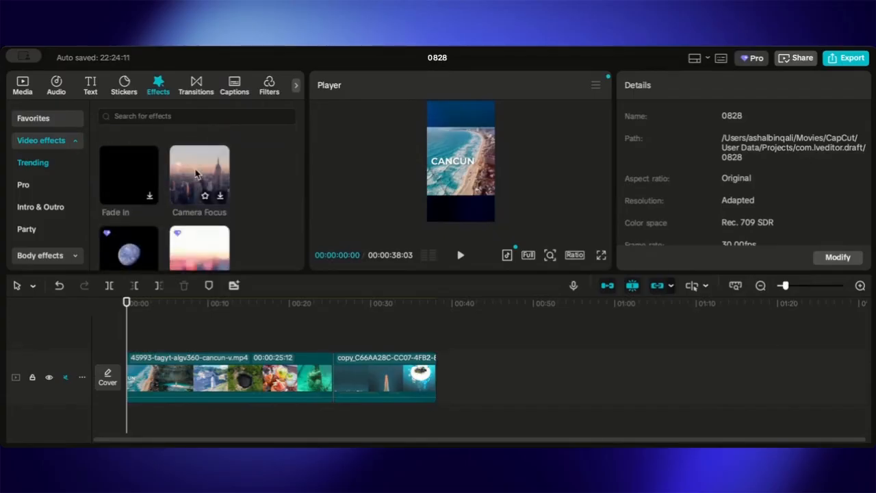
left_click_drag(195, 174, 130, 347)
left_click(461, 255)
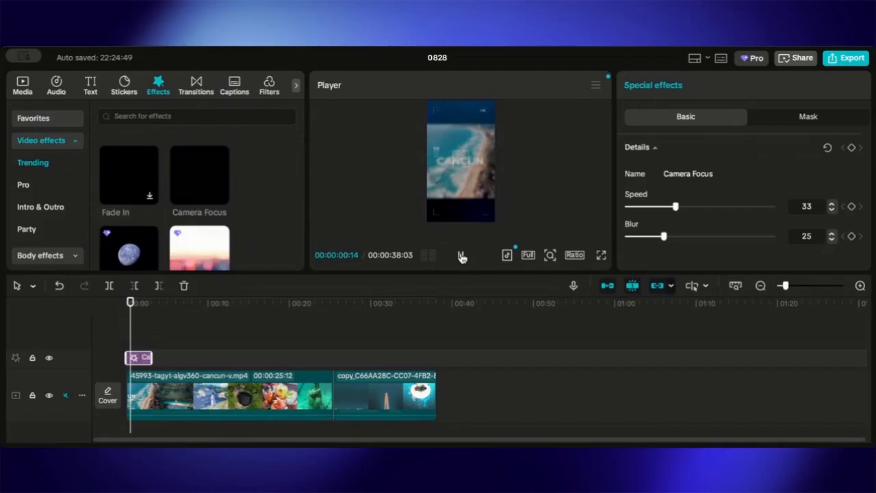
left_click(462, 256)
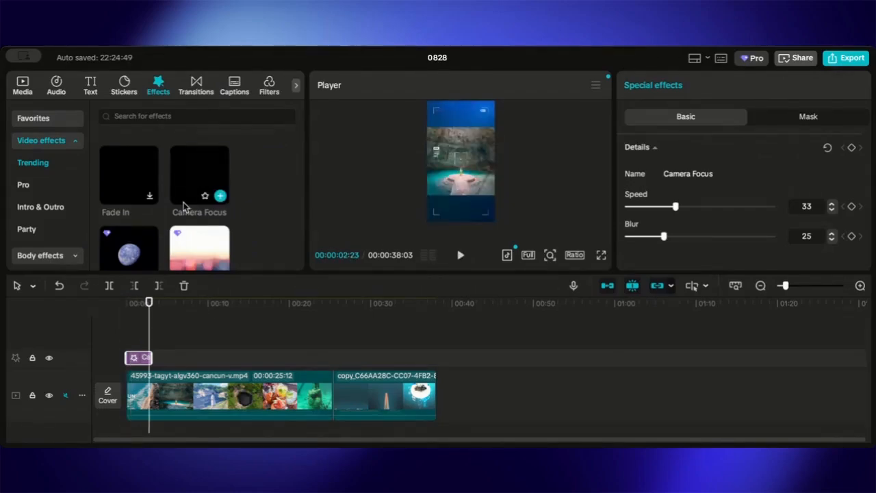
Browse more trending video effects and open the trending stickers collection
scroll(184, 207, "down", 3)
scroll(183, 207, "down", 2)
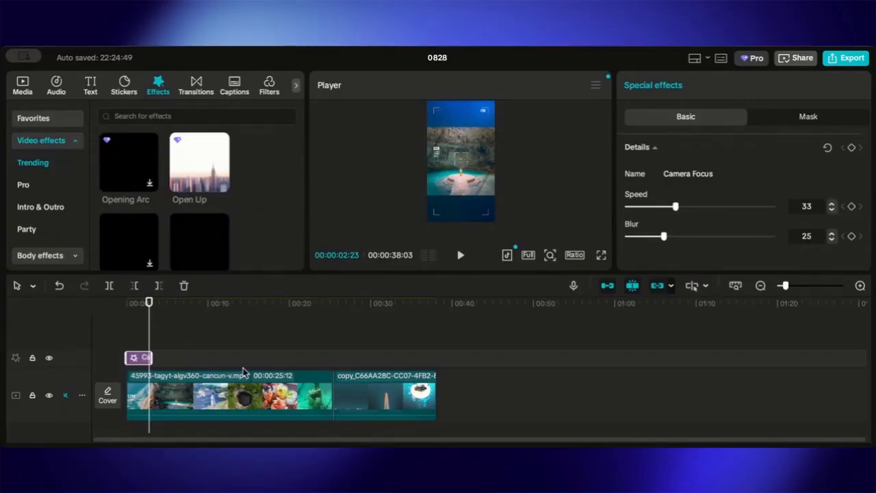
left_click(126, 88)
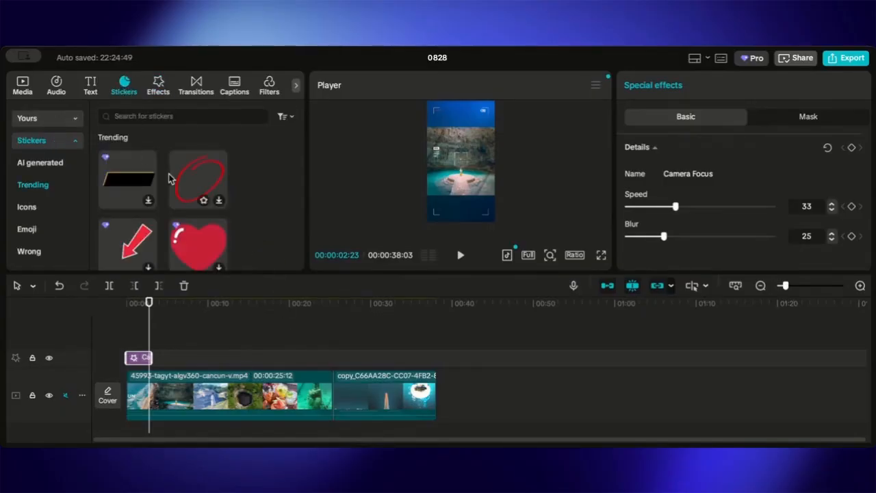
Search the stickers for "suscribe now" and add the black SUBSCRIBE! sticker above the Cancun clip at about 5 s
left_click(157, 113)
type("suscribe")
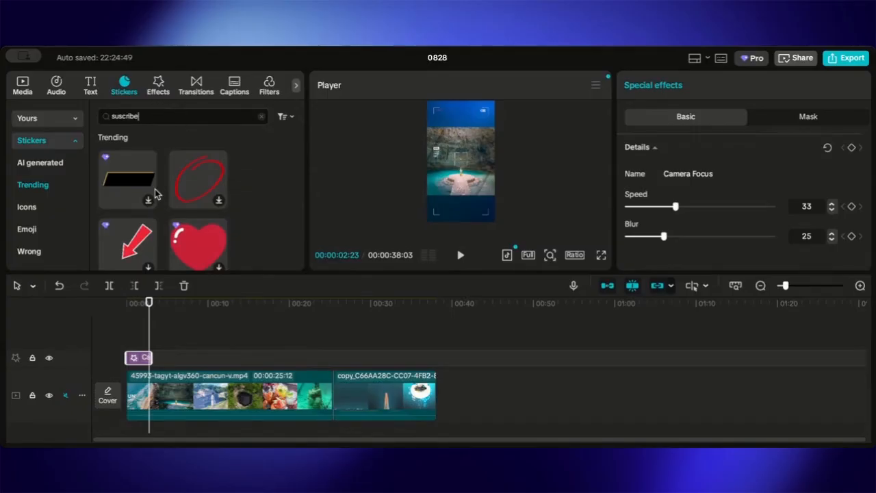
type("now")
key("Return")
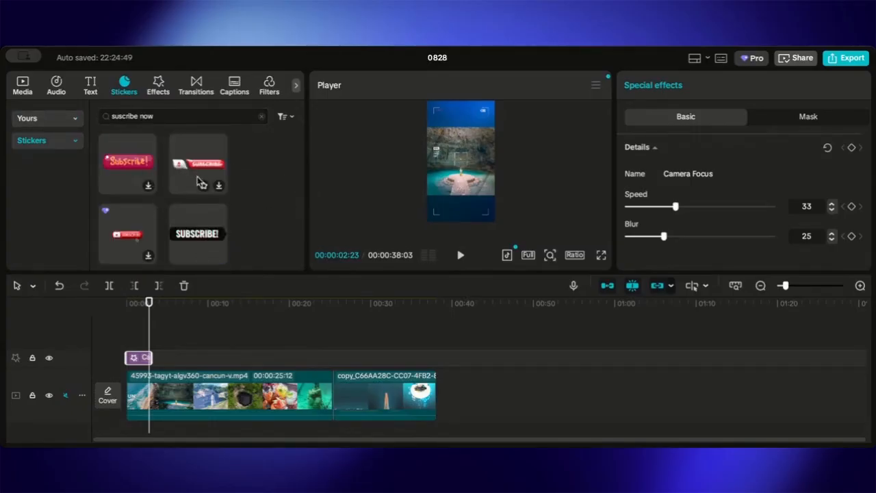
mouse_move(200, 236)
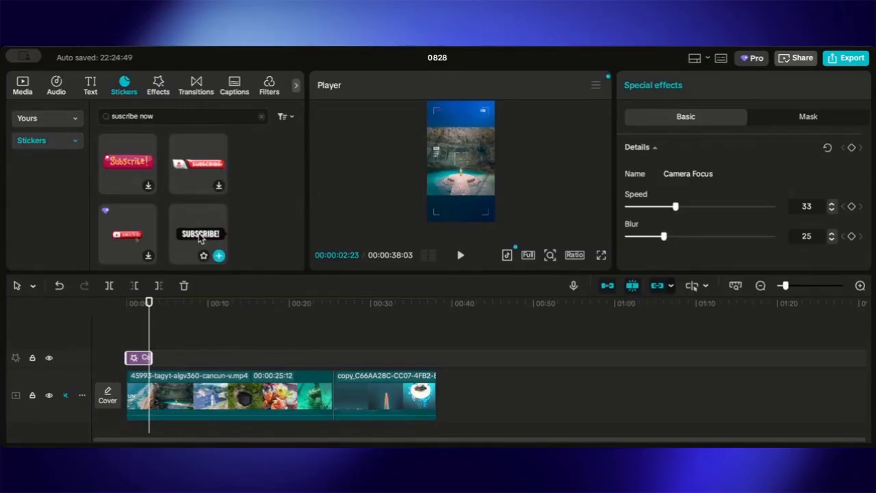
left_click_drag(190, 238, 172, 364)
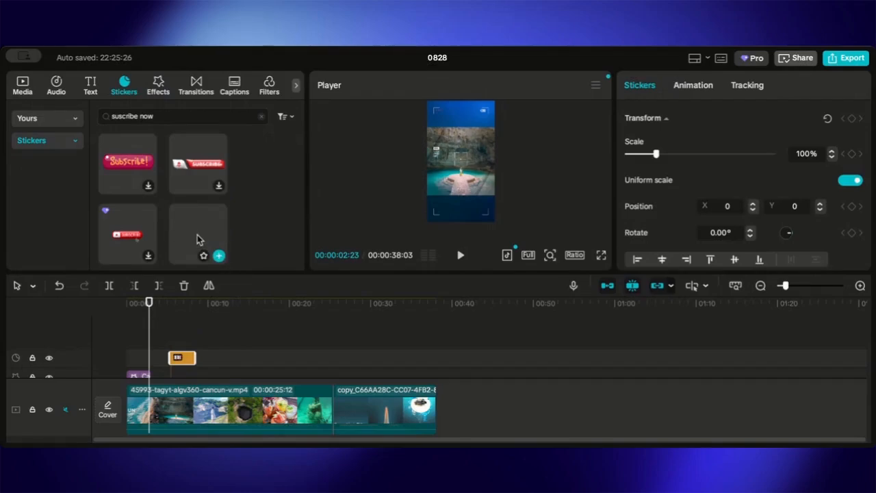
Search the stickers for "like button" and add the blue thumbs-up bar sticker above the Cancun clip at about 16 s
left_click(257, 116)
left_click(247, 116)
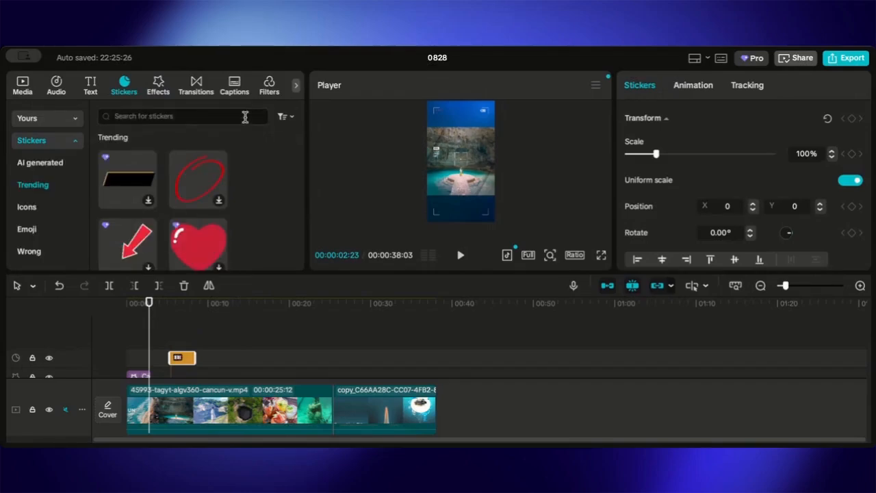
type("like button")
key("Return")
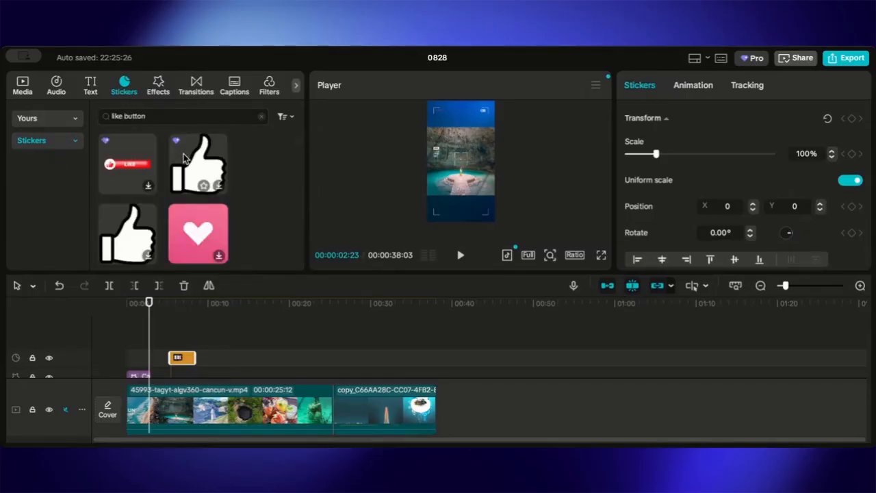
scroll(192, 228, "down", 3)
scroll(193, 228, "down", 1)
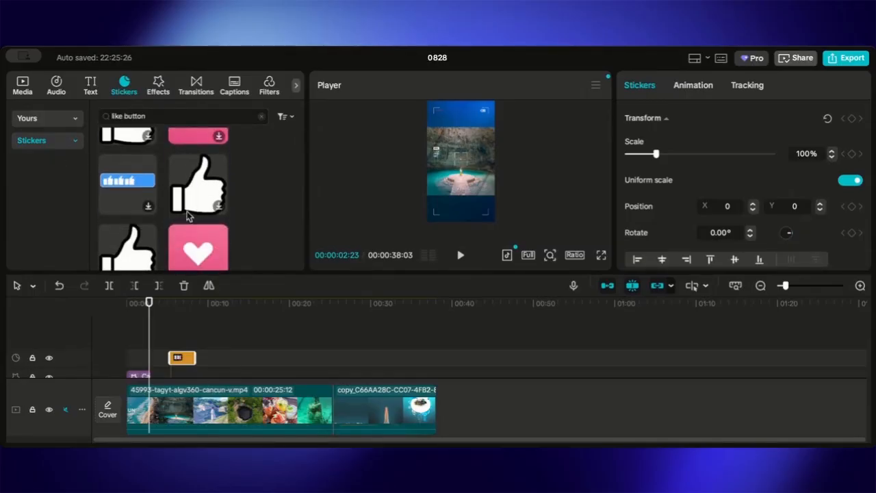
scroll(204, 236, "down", 5)
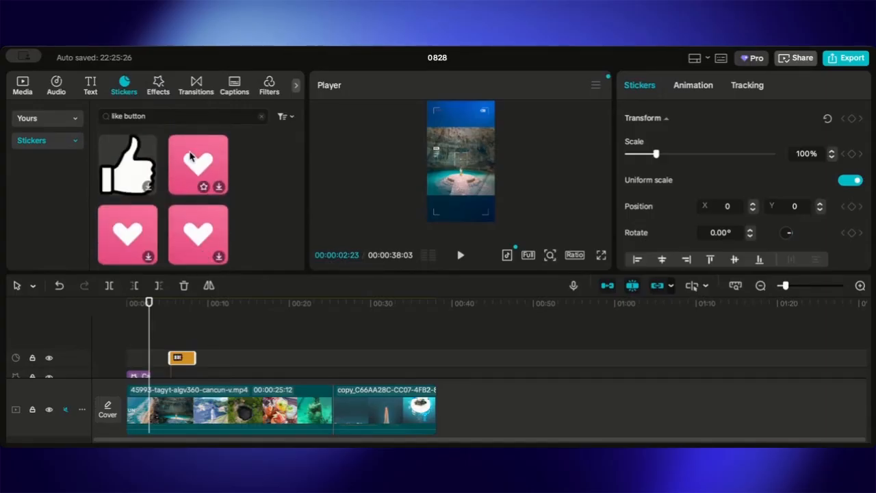
scroll(192, 157, "up", 2)
scroll(152, 166, "up", 2)
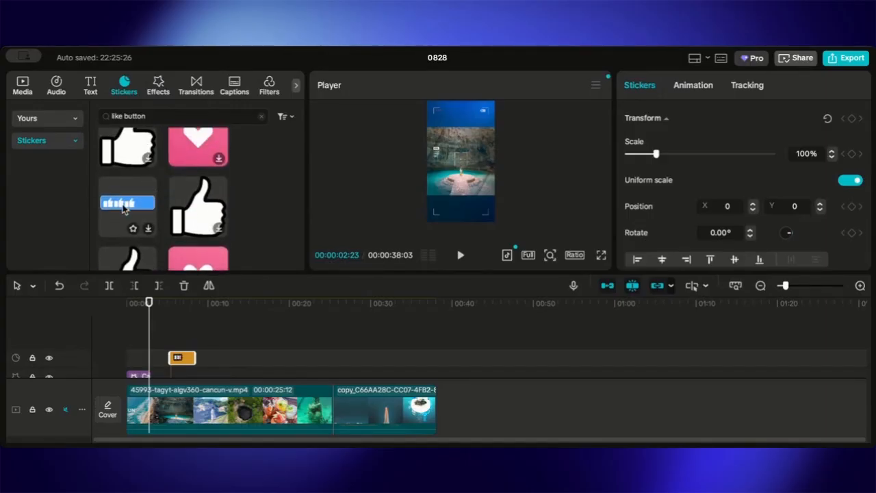
left_click_drag(123, 209, 254, 360)
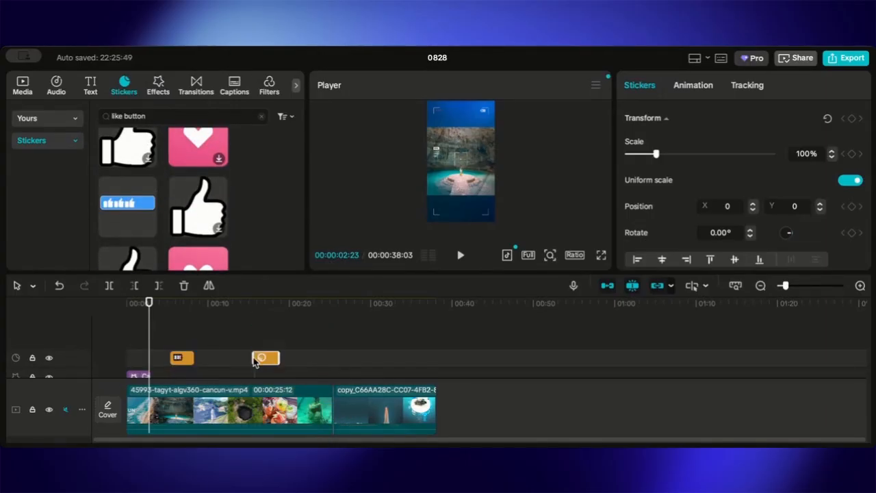
Move the SUBSCRIBE! sticker to the lower part of the frame, at about X -100, Y -976
left_click(180, 359)
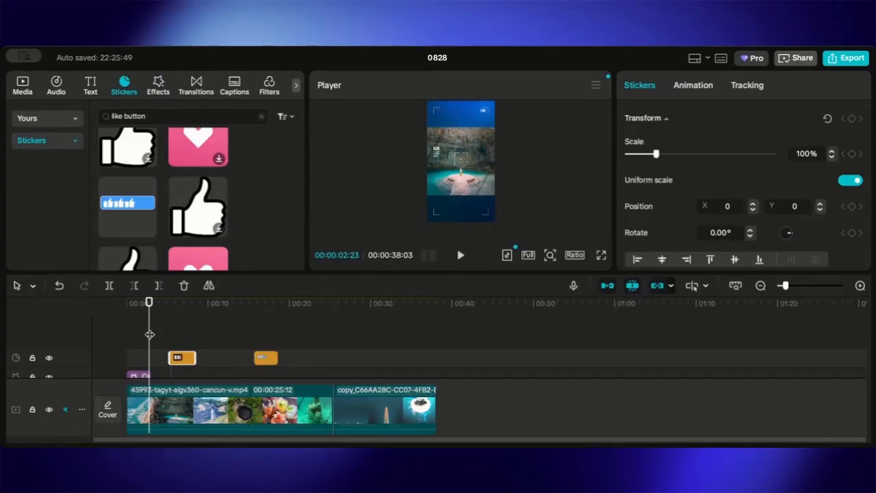
left_click_drag(149, 334, 177, 337)
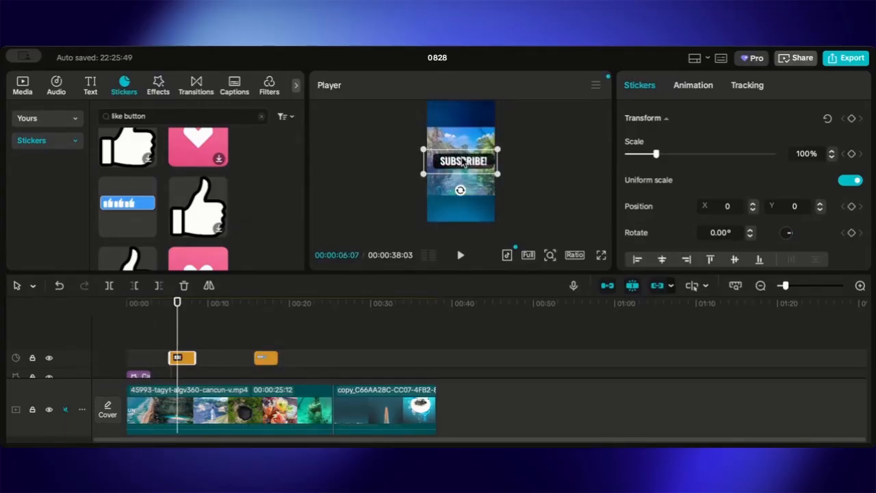
left_click_drag(463, 161, 459, 192)
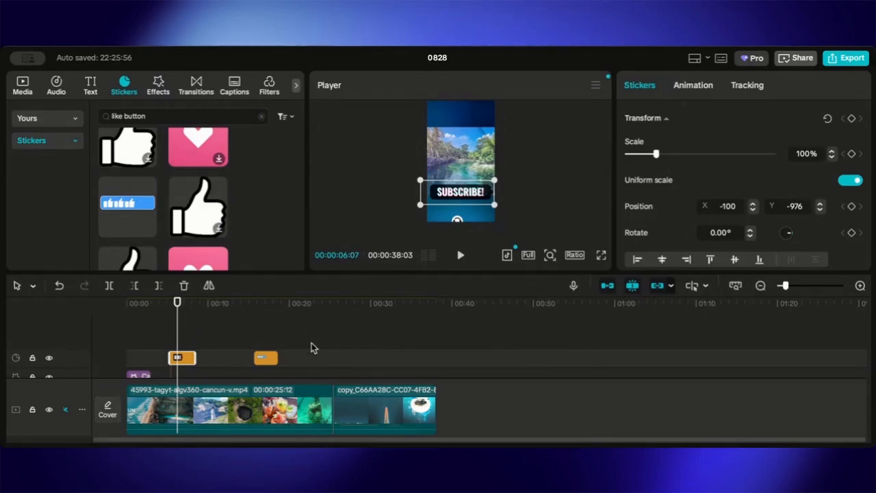
Move the blue like sticker straight down to about Y -1114 and extend its end slightly on the timeline
left_click(263, 356)
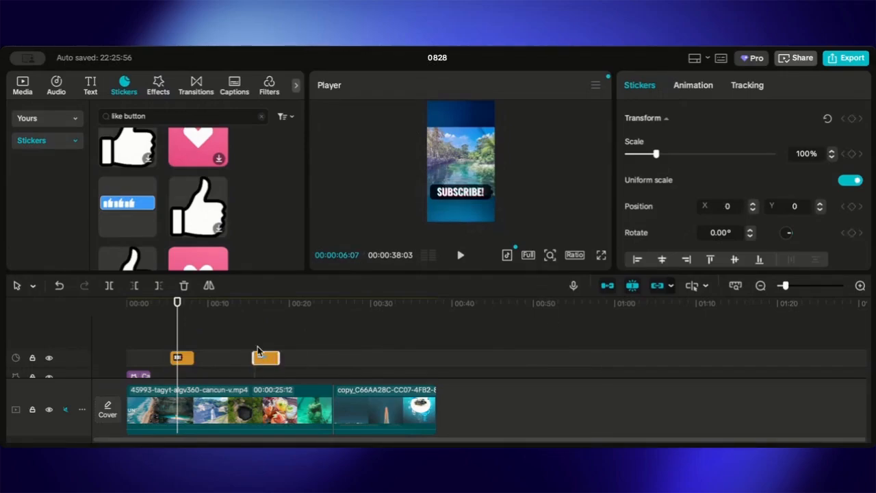
left_click_drag(178, 318, 262, 319)
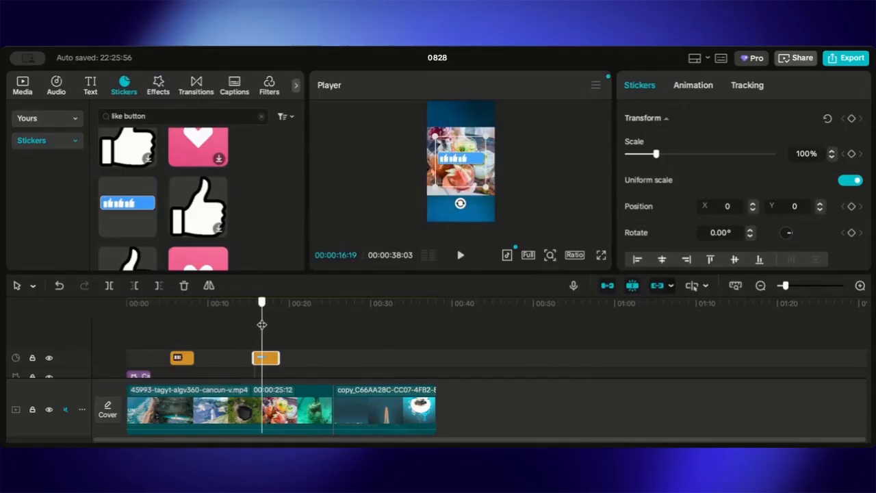
left_click_drag(479, 158, 479, 196)
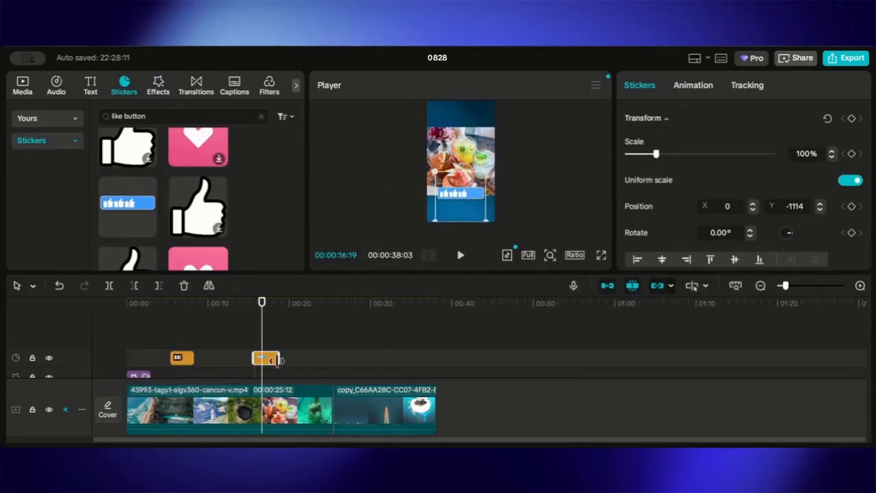
left_click_drag(277, 361, 282, 362)
Enlarge the second clip to 118% so that the watermark at its upper edge falls outside the frame
left_click_drag(263, 332, 348, 388)
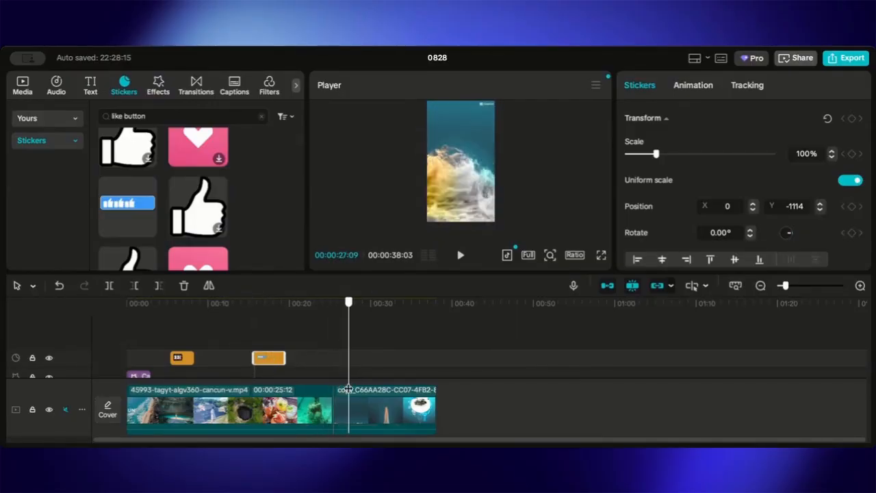
left_click(469, 181)
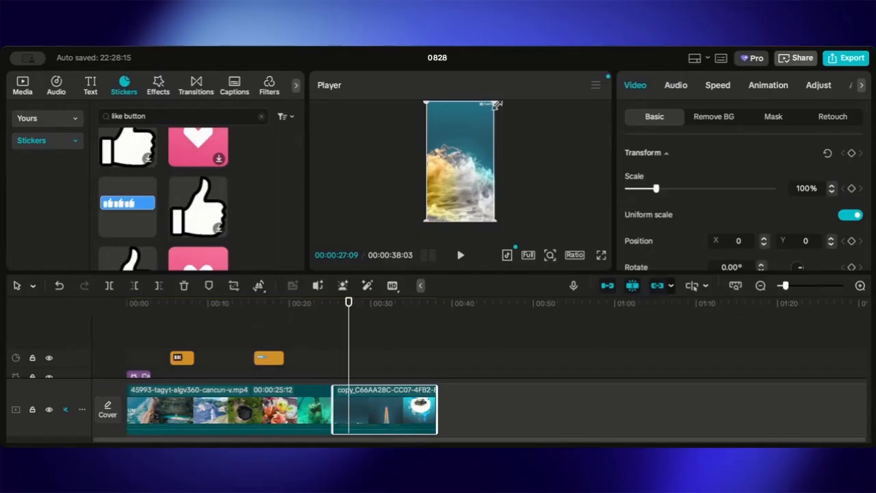
left_click_drag(497, 104, 507, 93)
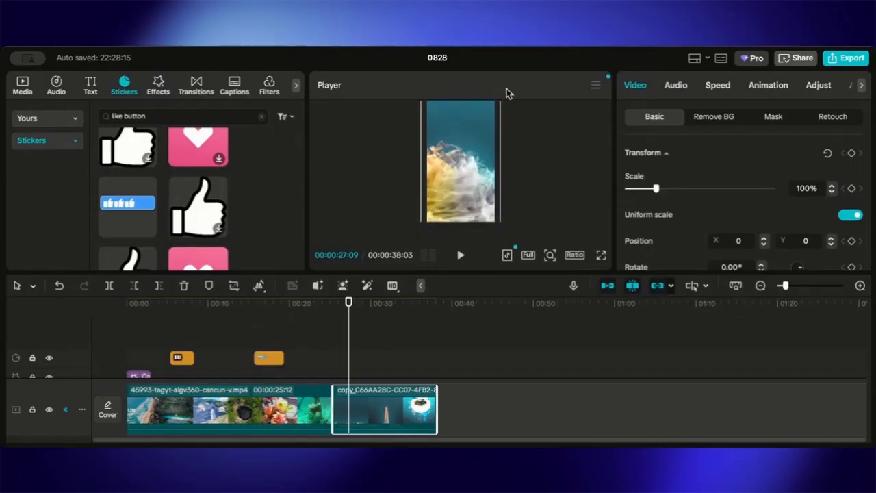
left_click(363, 339)
mouse_move(347, 348)
left_mouse_down()
mouse_move(297, 349)
mouse_move(344, 358)
left_mouse_up()
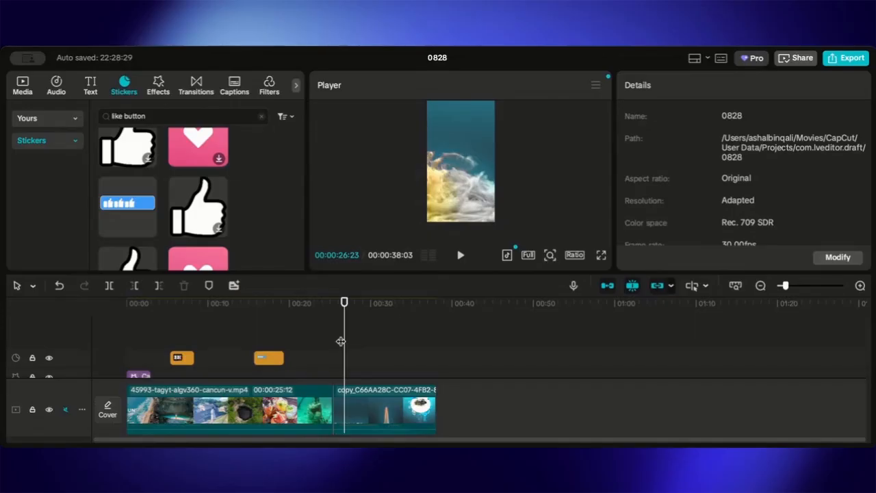
Search the stickers for "book now", add the BOOK NOW sticker at about 35 s, and place it below the logo at Y -571
left_click(261, 118)
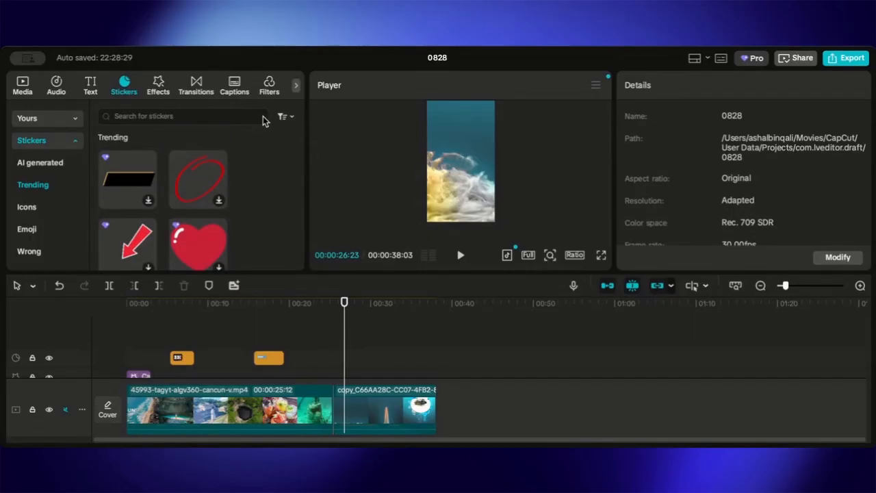
left_click(200, 120)
type("book now")
key("Return")
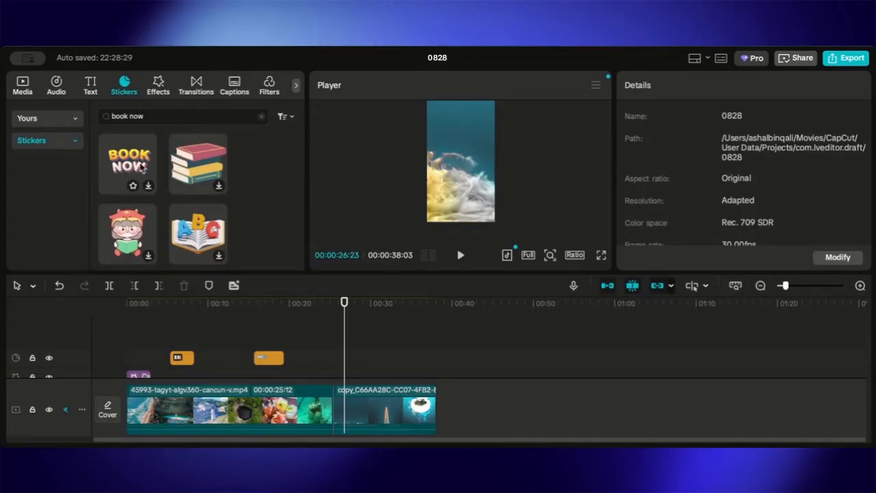
left_click_drag(343, 363, 414, 354)
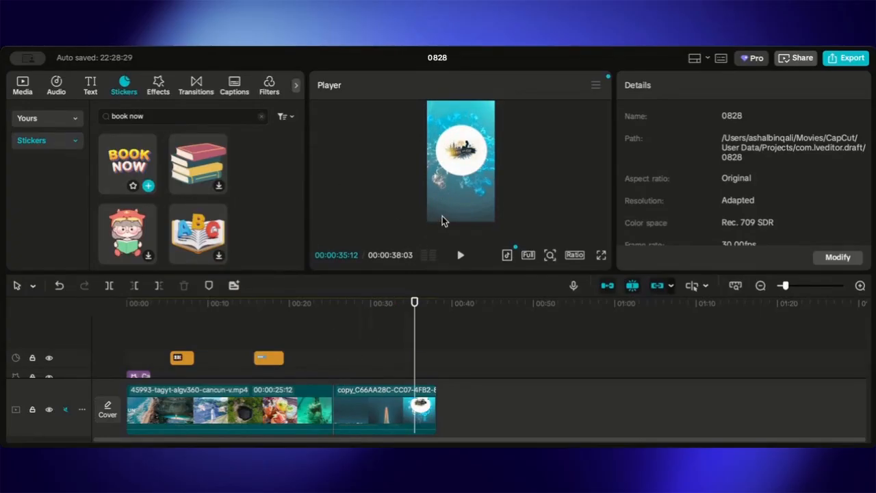
left_click_drag(128, 163, 415, 368)
mouse_move(466, 155)
left_mouse_down()
mouse_move(467, 176)
mouse_move(461, 170)
left_mouse_up()
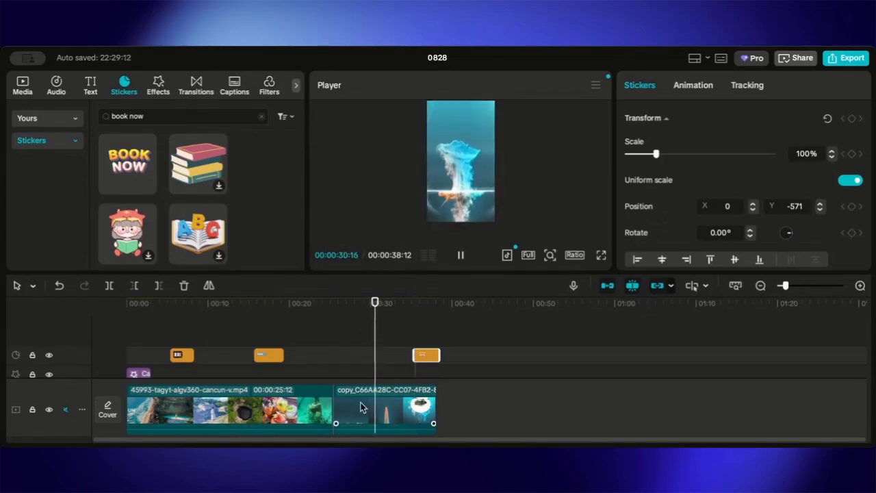
Trim about 2 s off the start of the second clip and go to the end of the timeline
left_click(356, 407)
left_click_drag(336, 408, 354, 409)
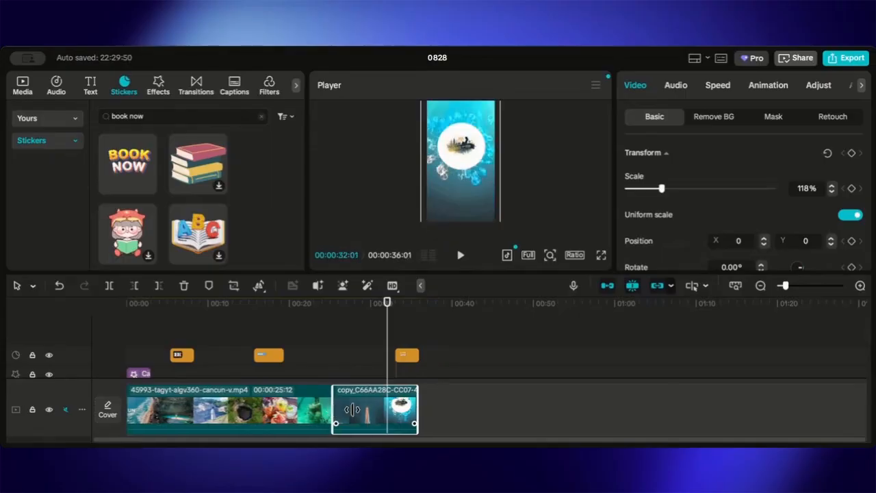
left_click_drag(386, 381, 420, 381)
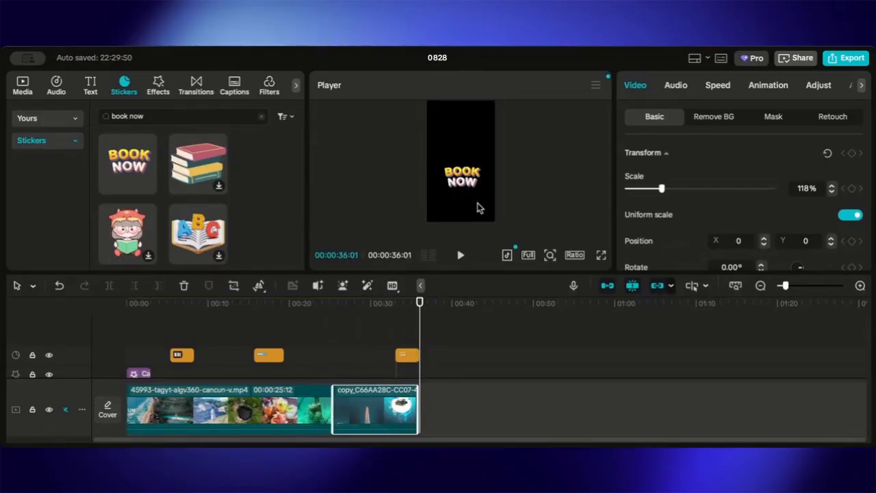
Move the BOOK NOW sticker further down the frame to about Y -867
left_click(472, 181)
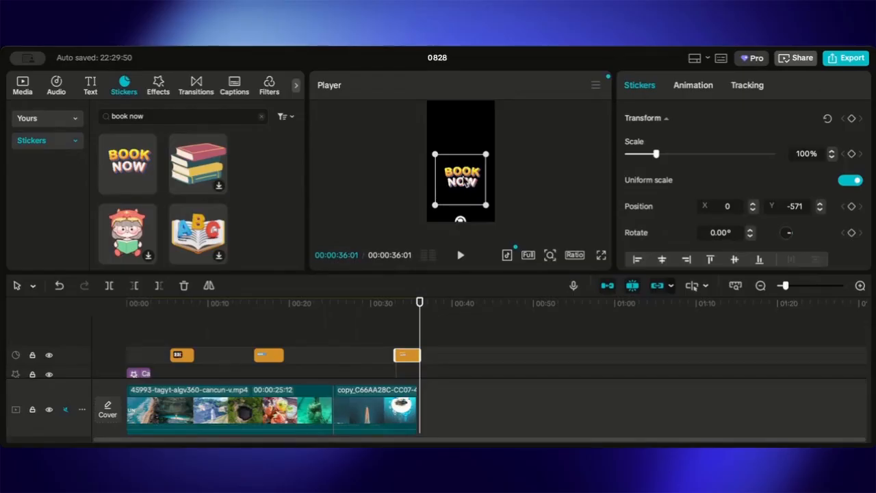
left_click(447, 221)
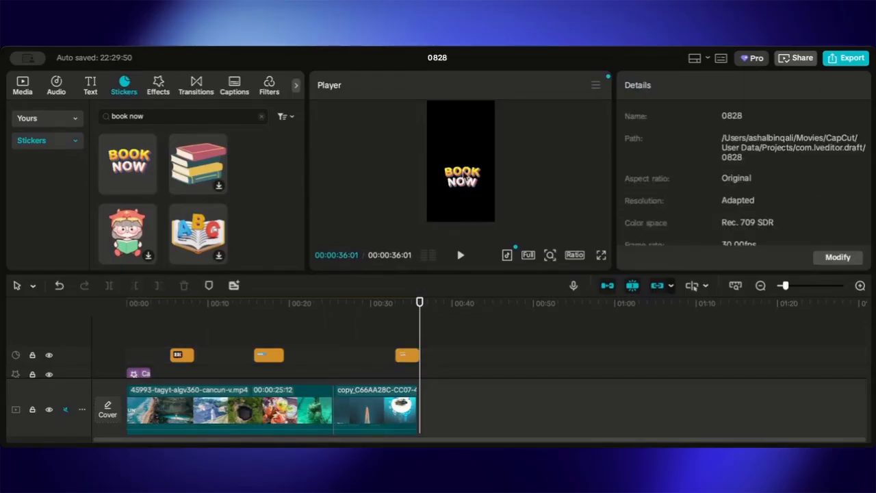
left_click(463, 185)
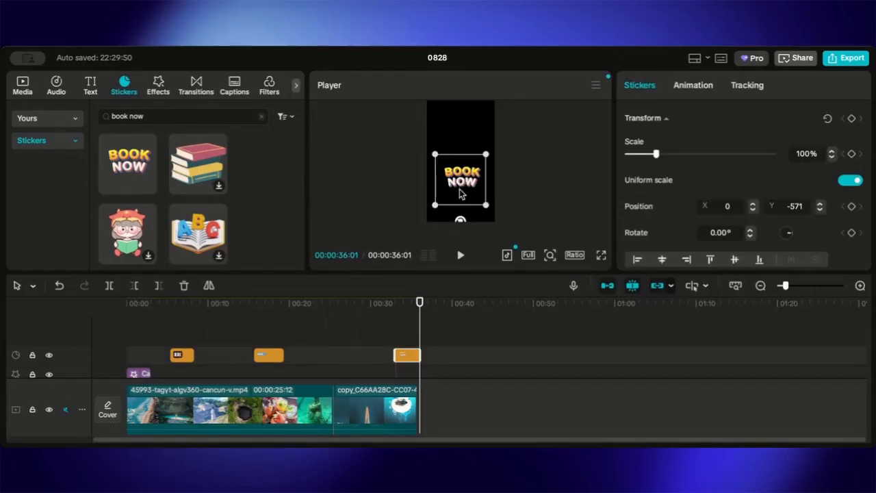
left_click(498, 183)
mouse_move(464, 178)
left_mouse_down()
mouse_move(462, 204)
mouse_move(463, 189)
left_mouse_up()
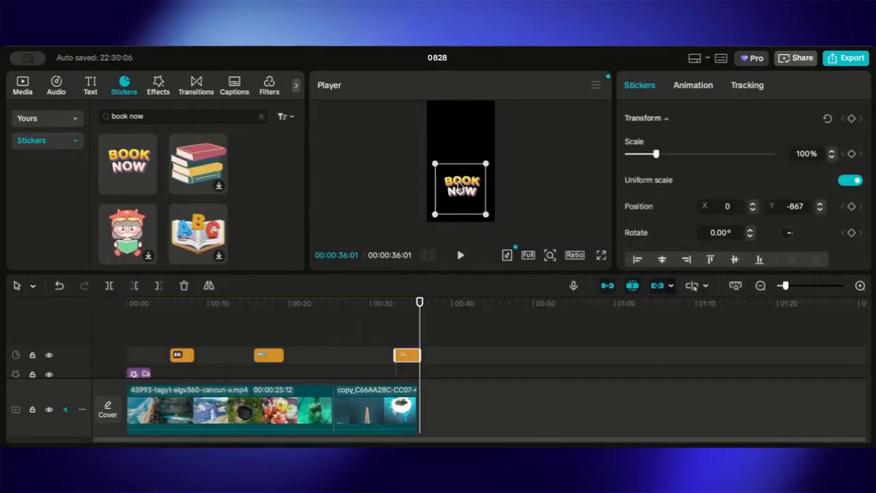
left_click(539, 181)
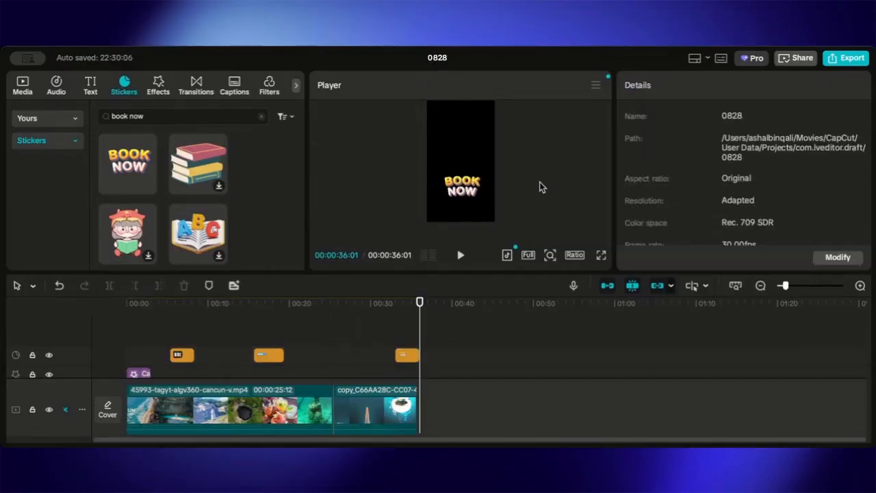
Preview several trending songs in the music library, including comethru, once a girl likes u, Drake style/HIPHOP beat and PASASO FUNK
left_click(17, 91)
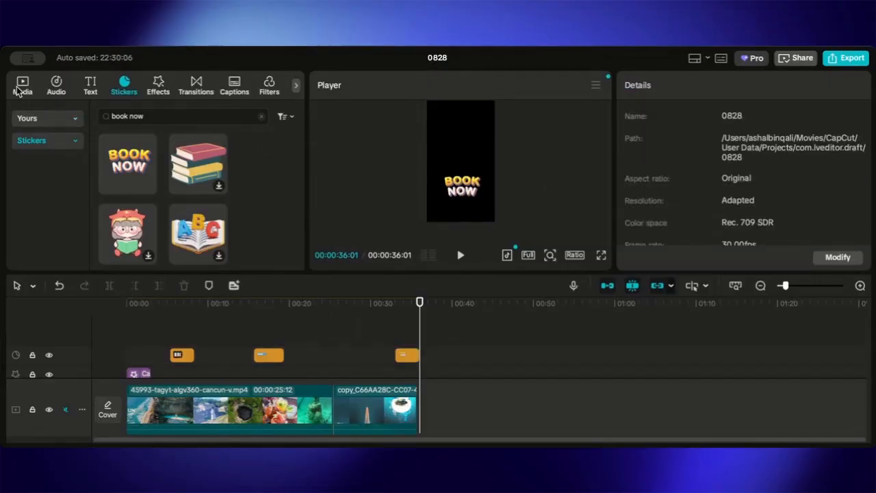
left_click(58, 85)
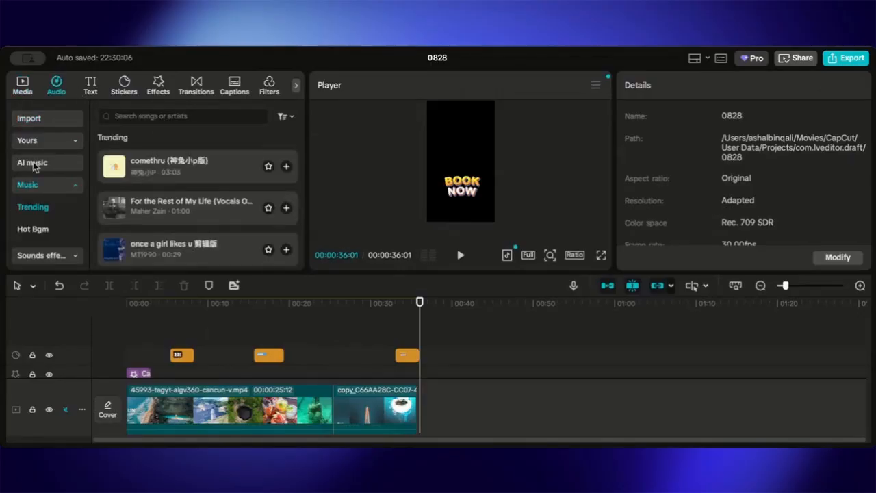
left_click(169, 171)
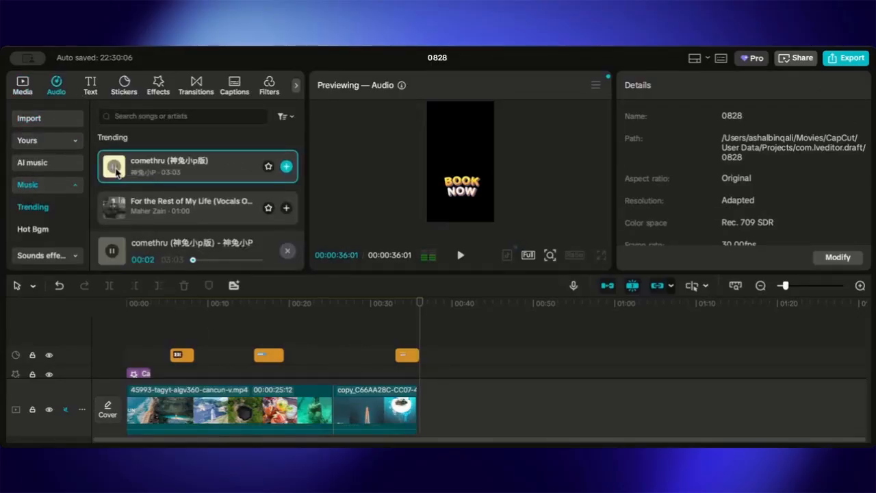
scroll(115, 219, "down", 2)
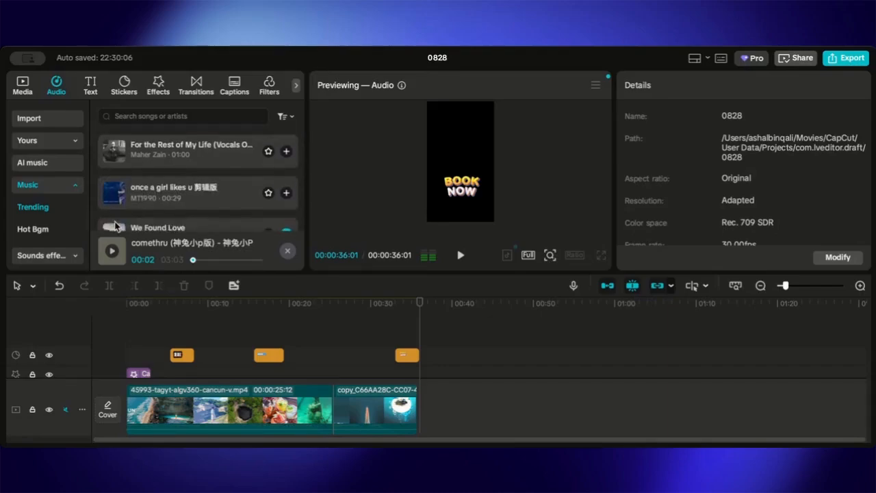
left_click(114, 189)
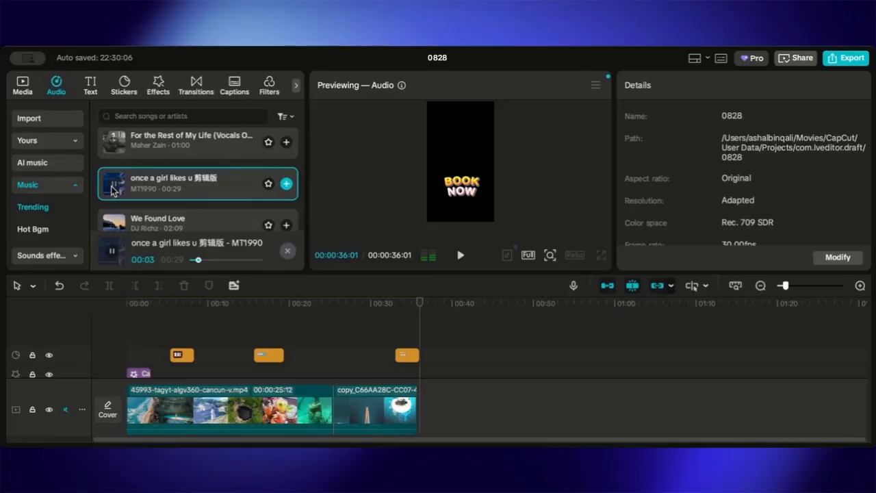
scroll(114, 189, "down", 2)
left_click(114, 166)
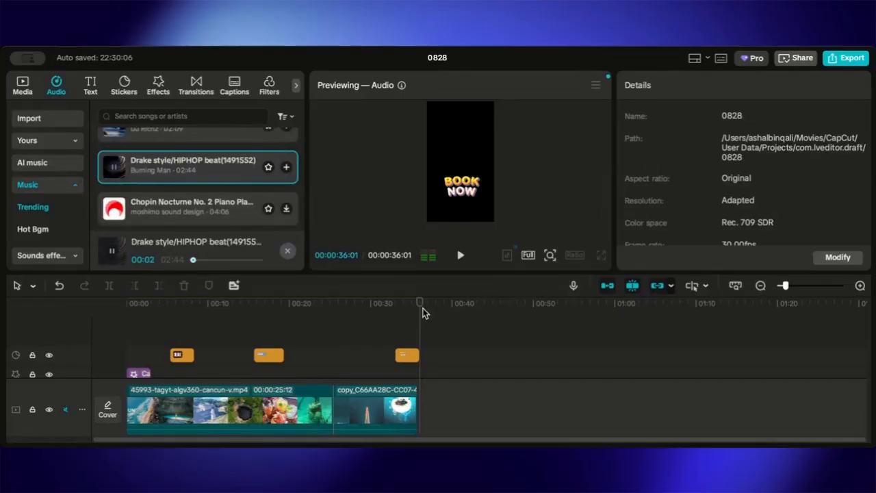
scroll(182, 190, "down", 2)
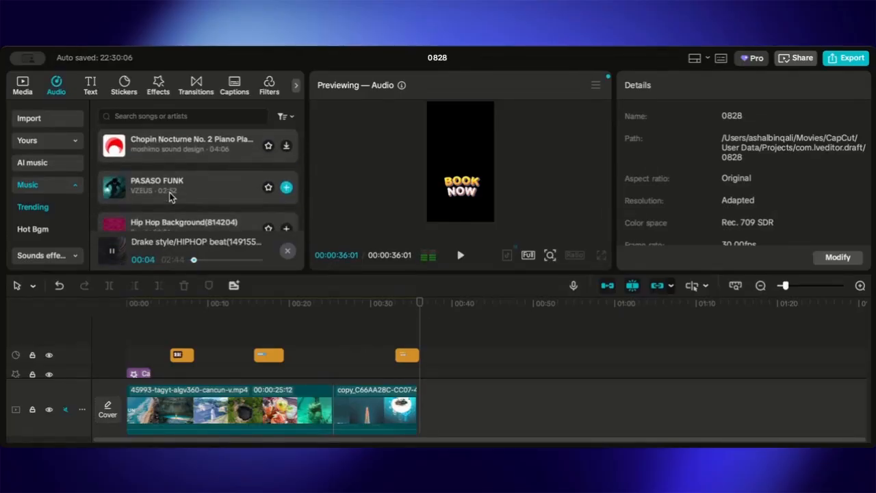
left_click(170, 200)
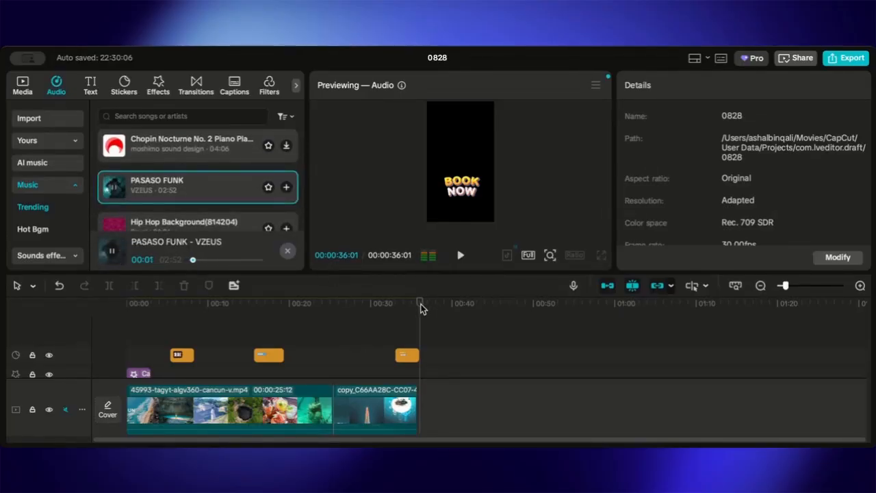
Add the PASASO FUNK song to the timeline and trim its end to line up with the end of the second clip
left_click_drag(421, 304, 295, 305)
left_click(279, 184)
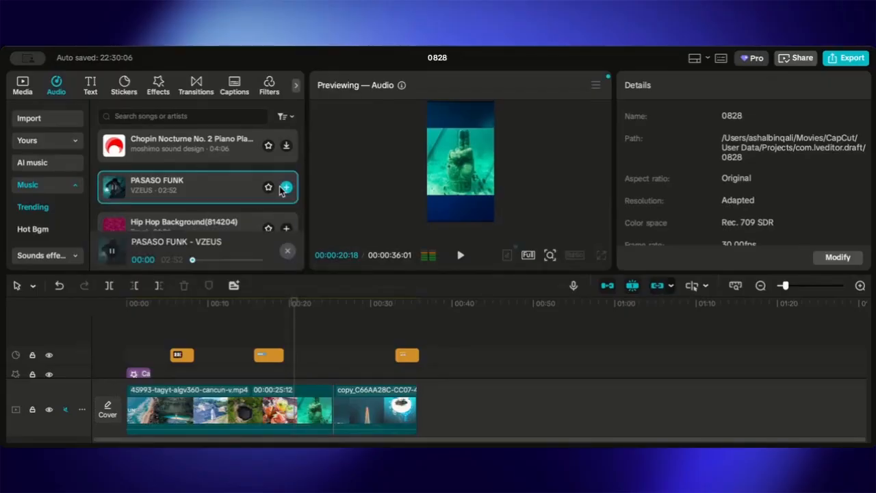
left_click_drag(293, 317, 103, 304)
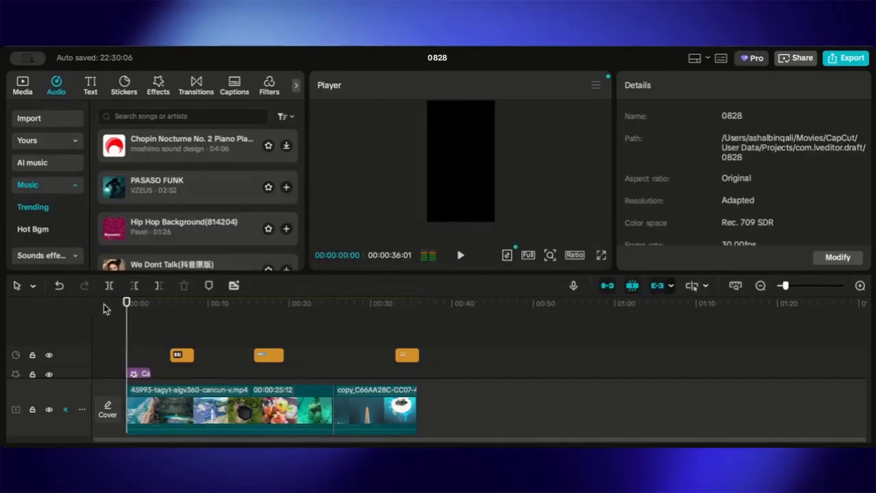
left_click(461, 255)
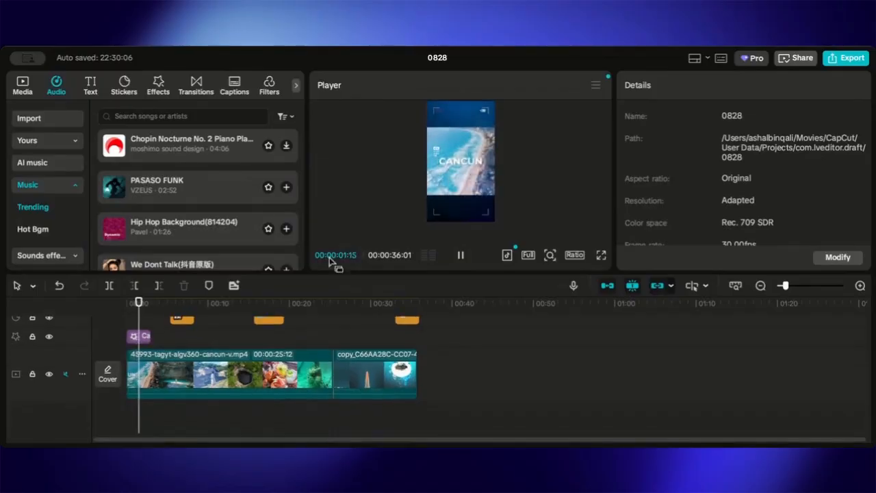
left_click(285, 187)
scroll(705, 415, "right", 10)
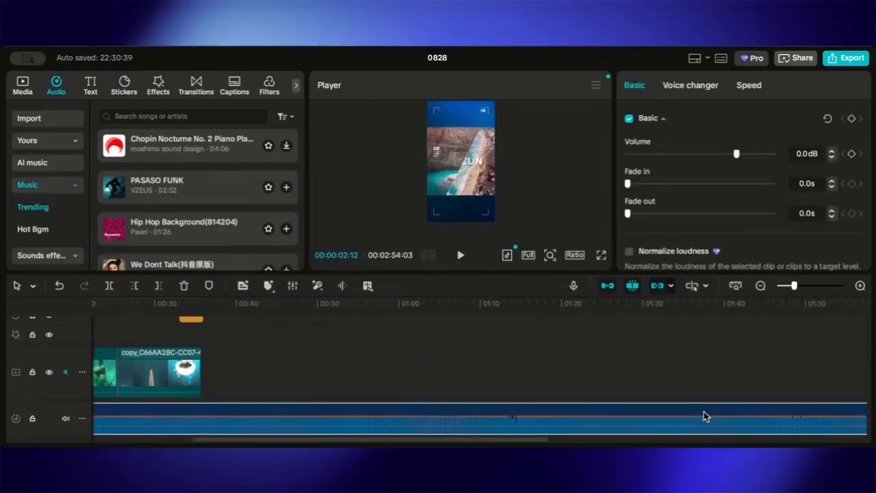
left_click_drag(631, 425, 407, 404)
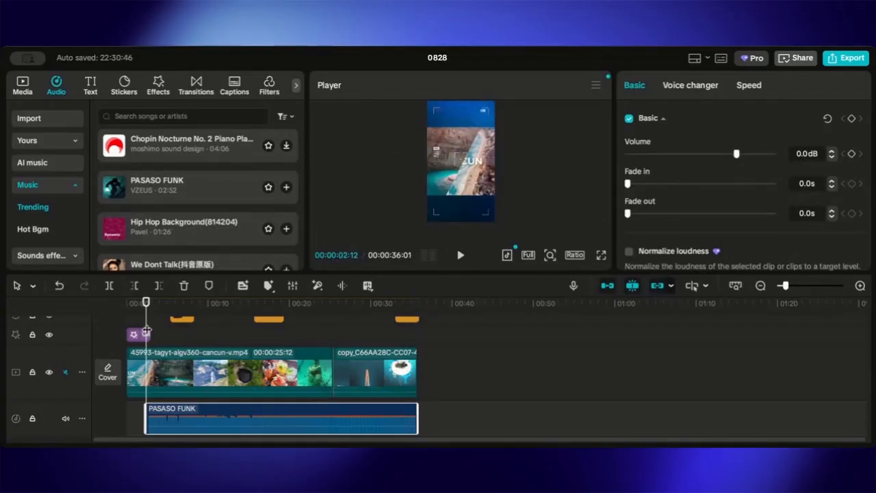
Move the PASASO FUNK track to the timeline's start, extend its end to the video's end, and play the opening
left_click_drag(146, 301, 127, 301)
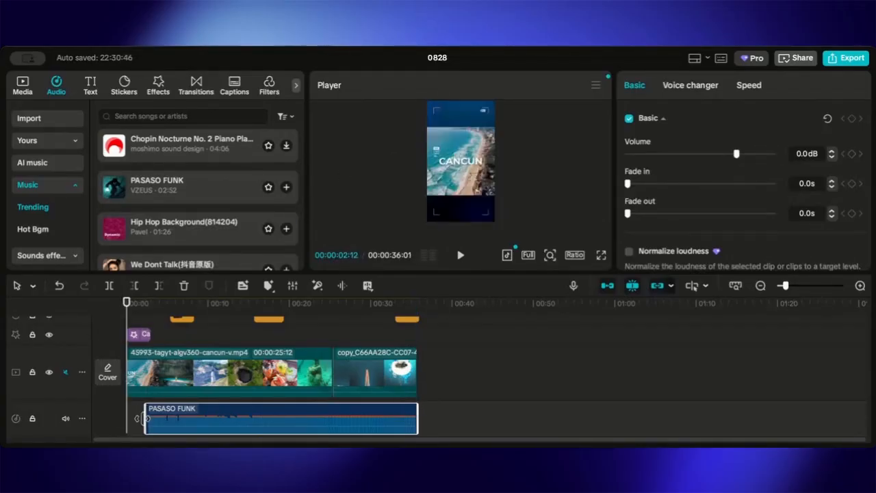
left_click_drag(197, 427, 145, 390)
left_click_drag(396, 384, 417, 385)
left_click(460, 255)
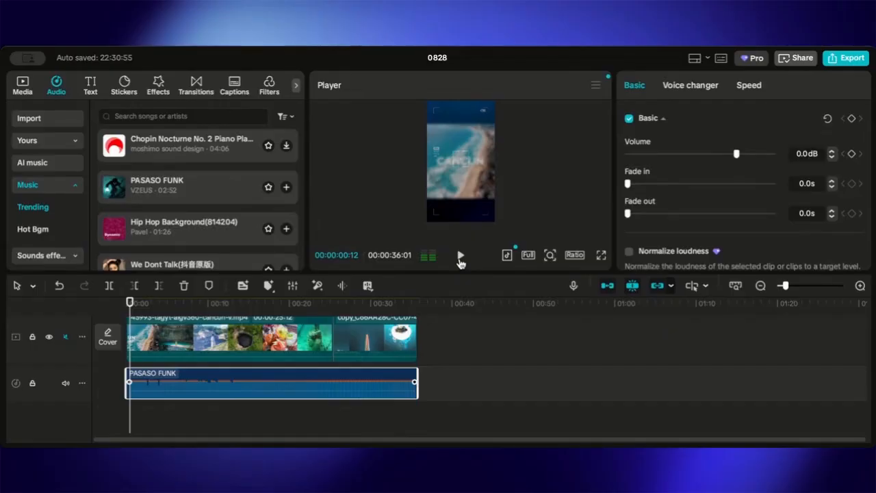
Delete the Cancun clip from the main video track
left_click(239, 340)
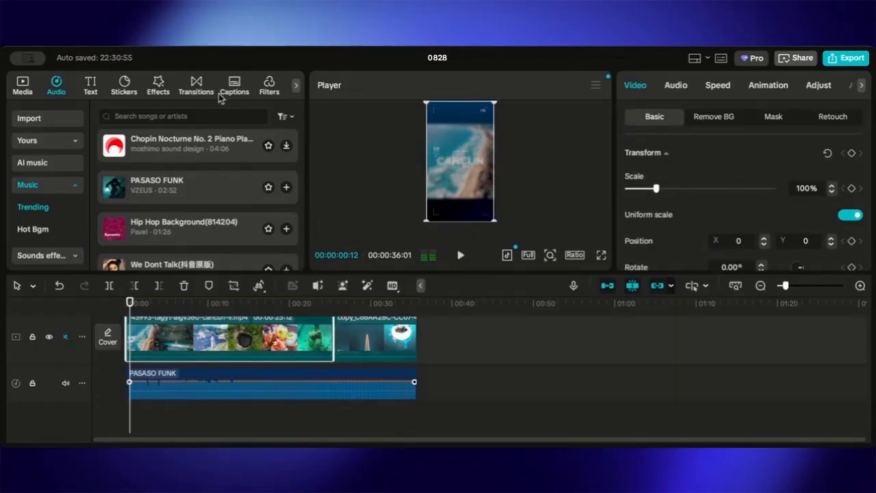
left_click(17, 87)
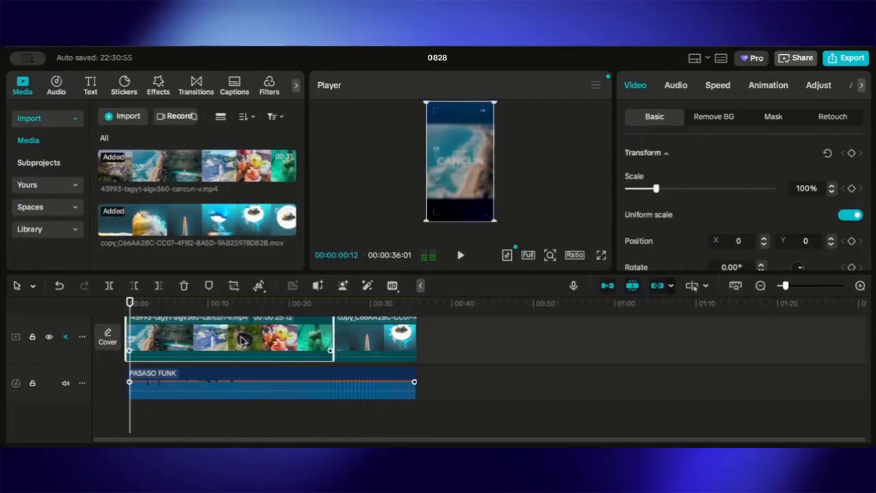
key("Delete")
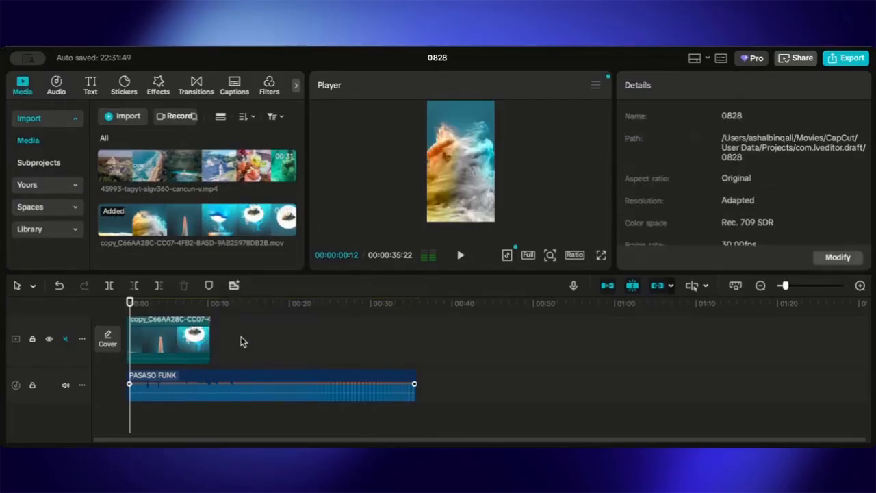
Import 45993-tagyt-algv360-australia-v.mp4 from the Week Marketing Plan folder in Documents
left_click(125, 117)
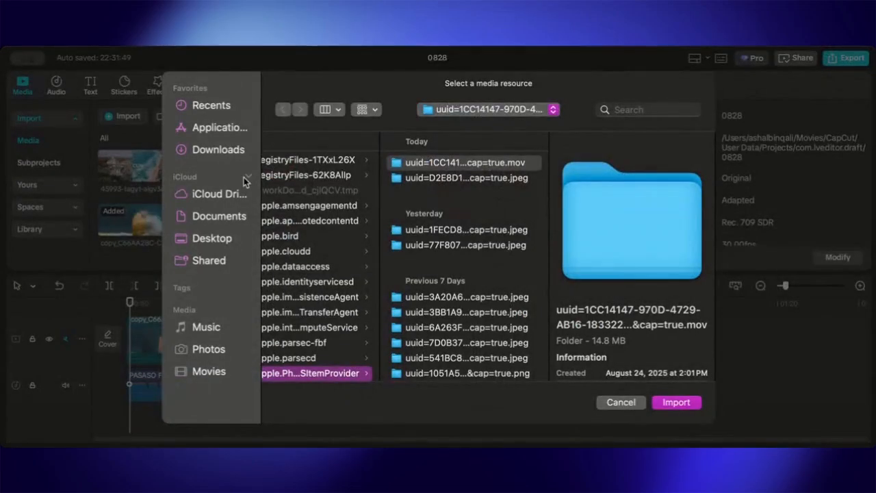
left_click(205, 349)
left_click(216, 217)
left_click(317, 211)
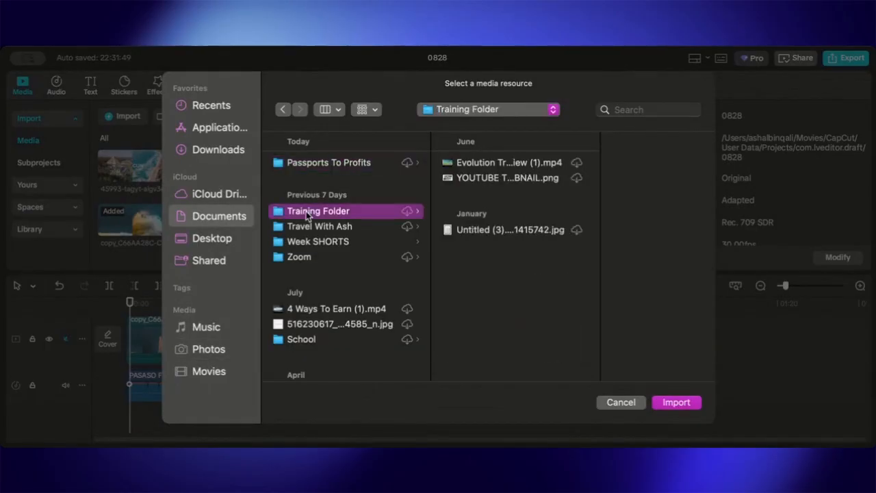
left_click(319, 225)
left_click(532, 168)
left_click(631, 164)
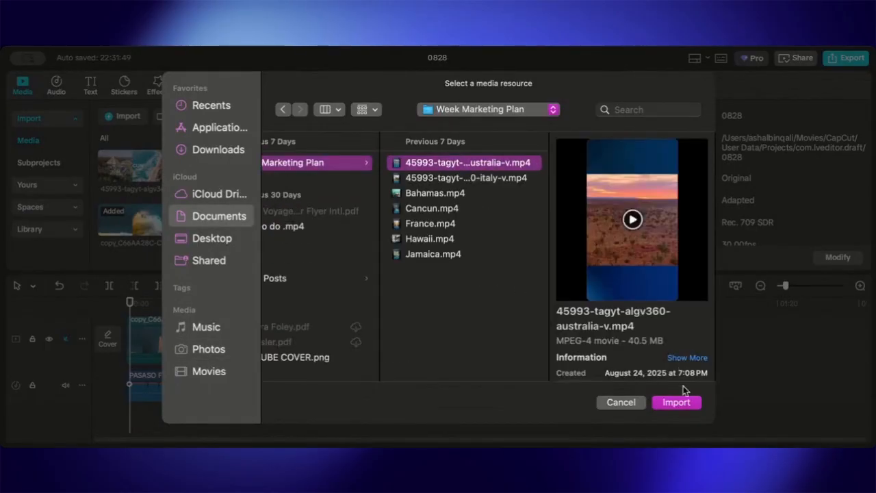
left_click(682, 406)
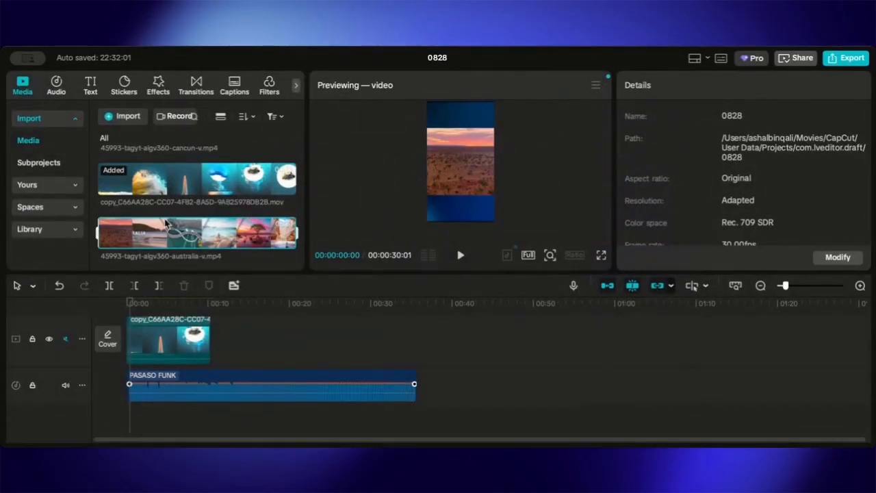
Add the Australia clip before the remaining clip, trim 5 s off its start, and return to the beginning of the timeline
mouse_move(176, 236)
left_click(287, 239)
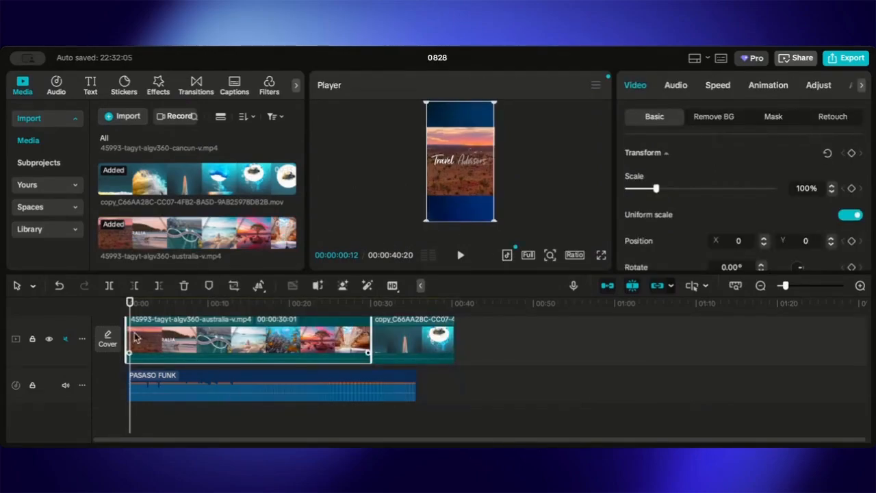
left_click_drag(127, 337, 171, 340)
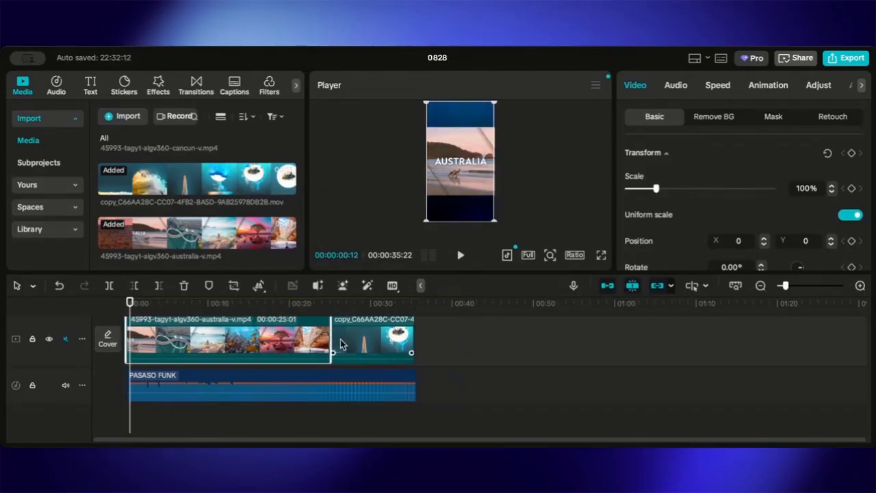
left_click_drag(130, 310, 65, 330)
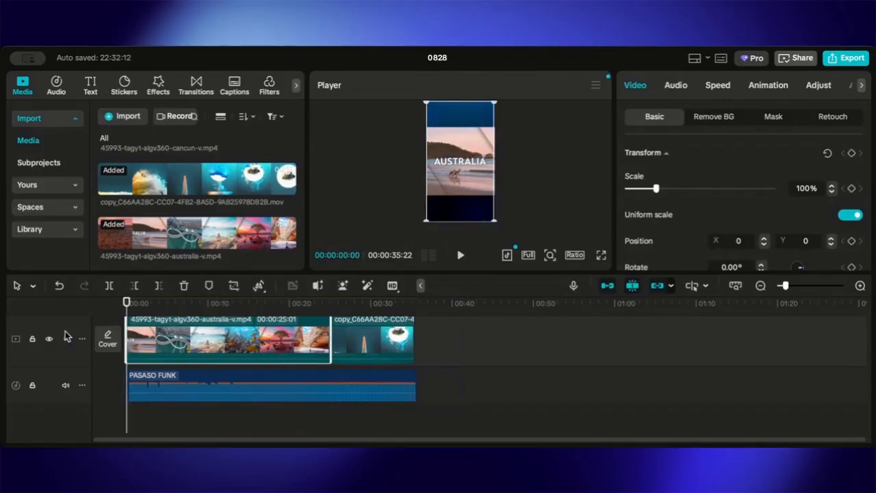